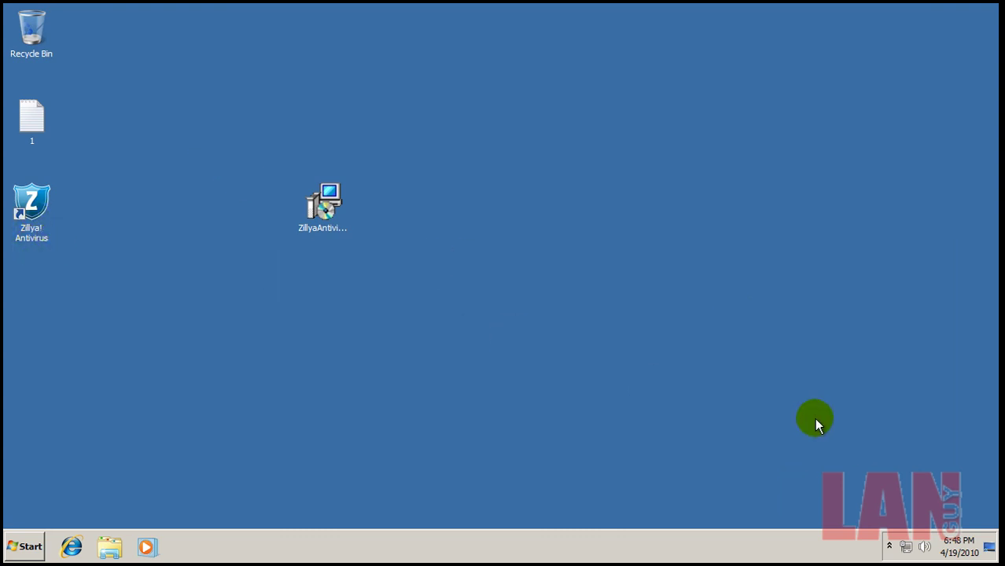
- Open Zillya! Antivirus and review its active threats, quarantine and exclusions lists
{"action": "left_click", "coordinate": [889, 548]}
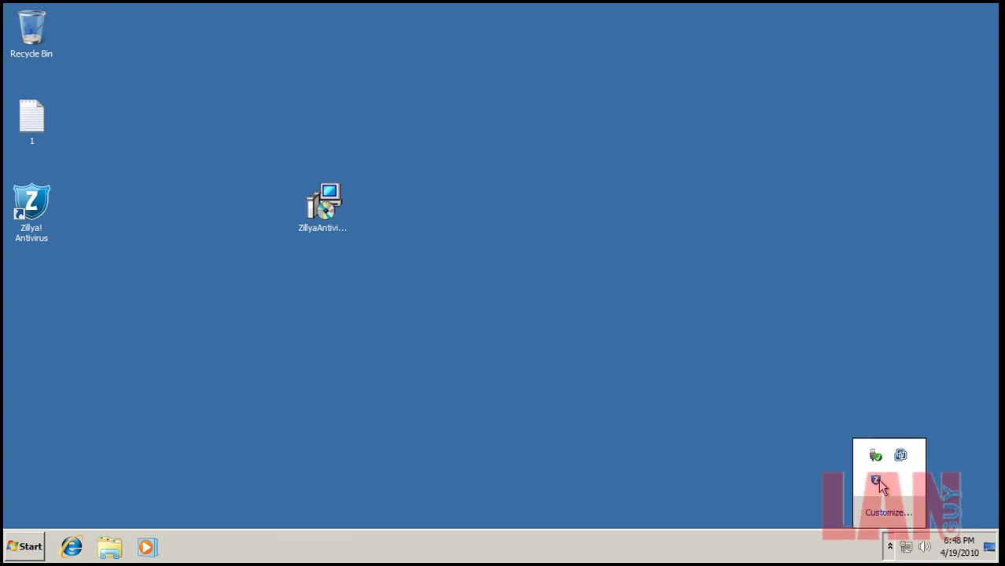
{"action": "double_click", "coordinate": [877, 480]}
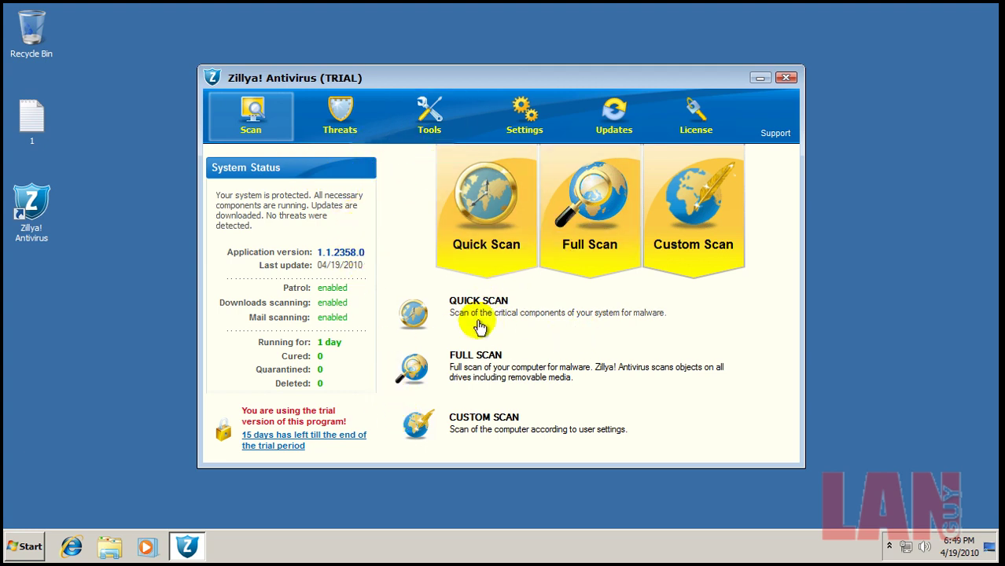
{"action": "left_click", "coordinate": [346, 111]}
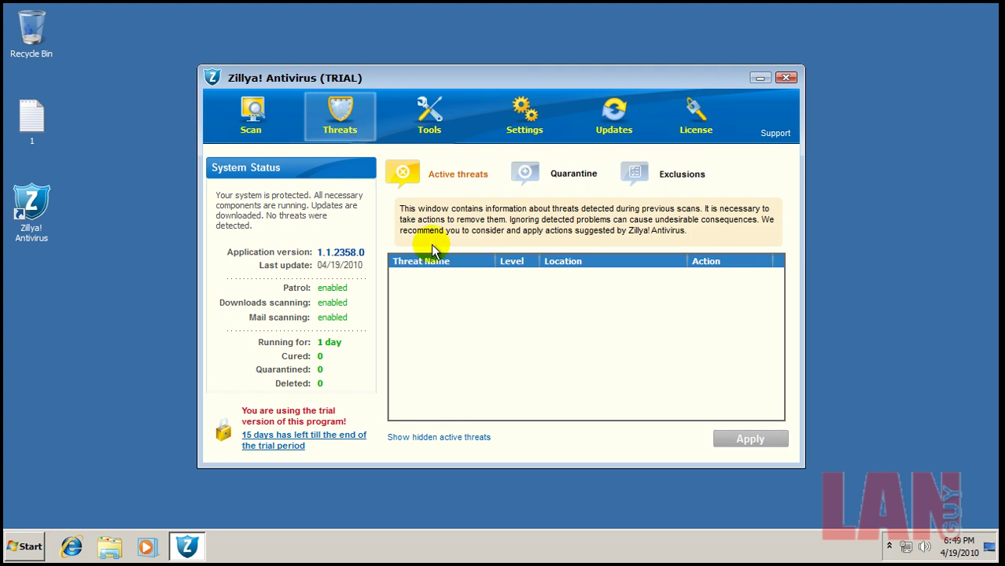
{"action": "left_click", "coordinate": [519, 178]}
{"action": "left_click", "coordinate": [650, 174]}
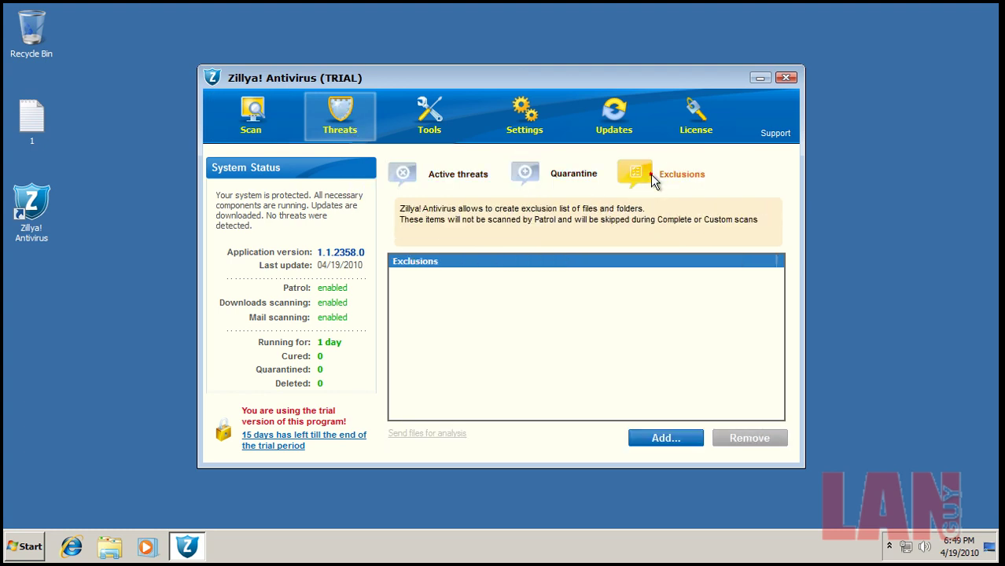
- Examine the antivirus tools, covering their protection settings, utilities, scheduler and feedback
{"action": "left_click", "coordinate": [428, 114]}
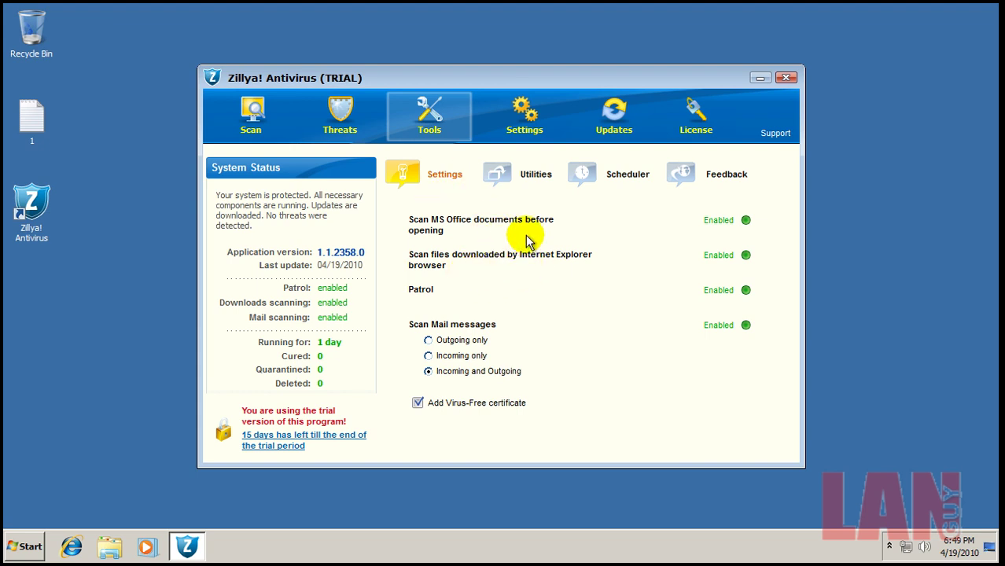
{"action": "left_click", "coordinate": [500, 178]}
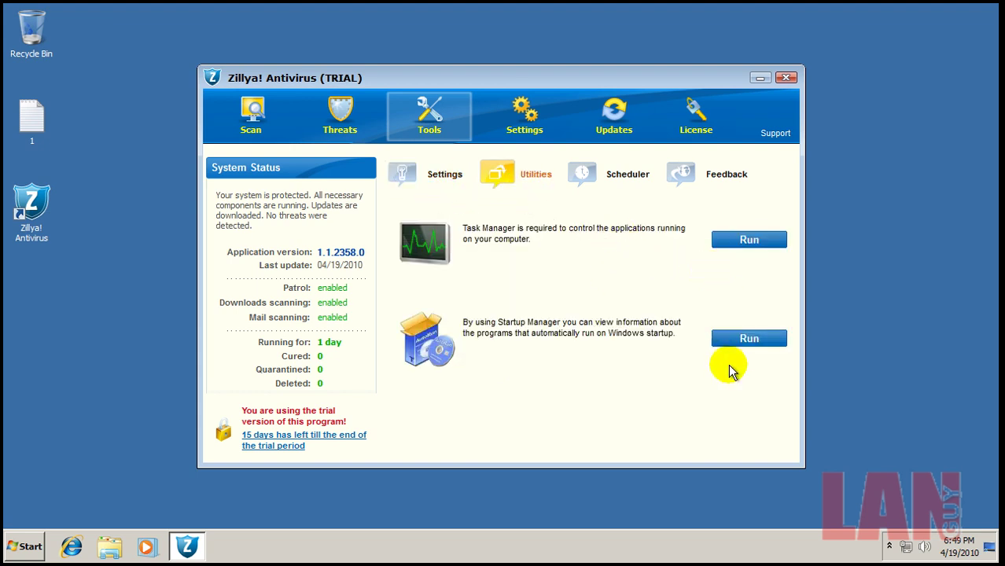
{"action": "left_click", "coordinate": [606, 193]}
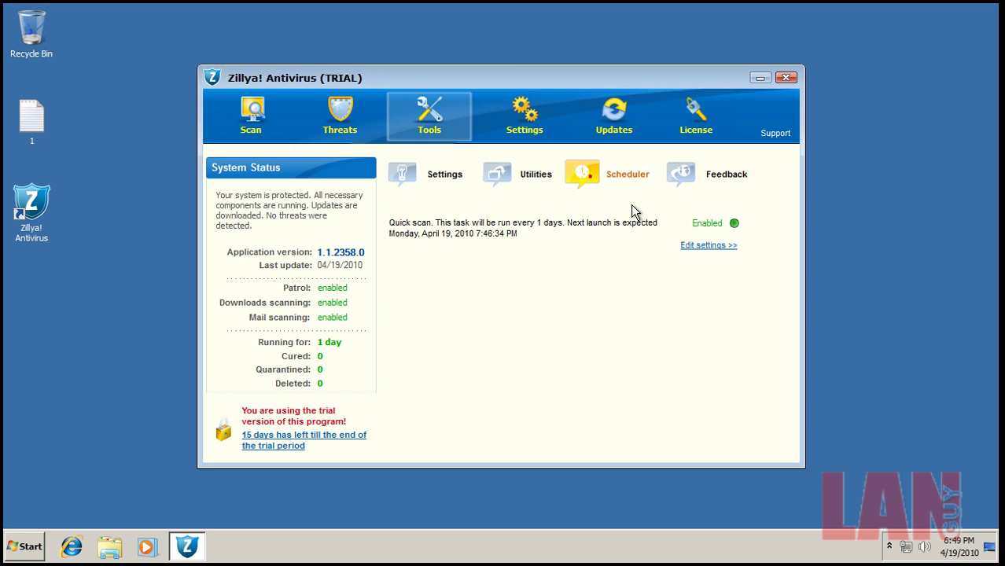
{"action": "left_click", "coordinate": [684, 177]}
{"action": "left_click", "coordinate": [452, 169]}
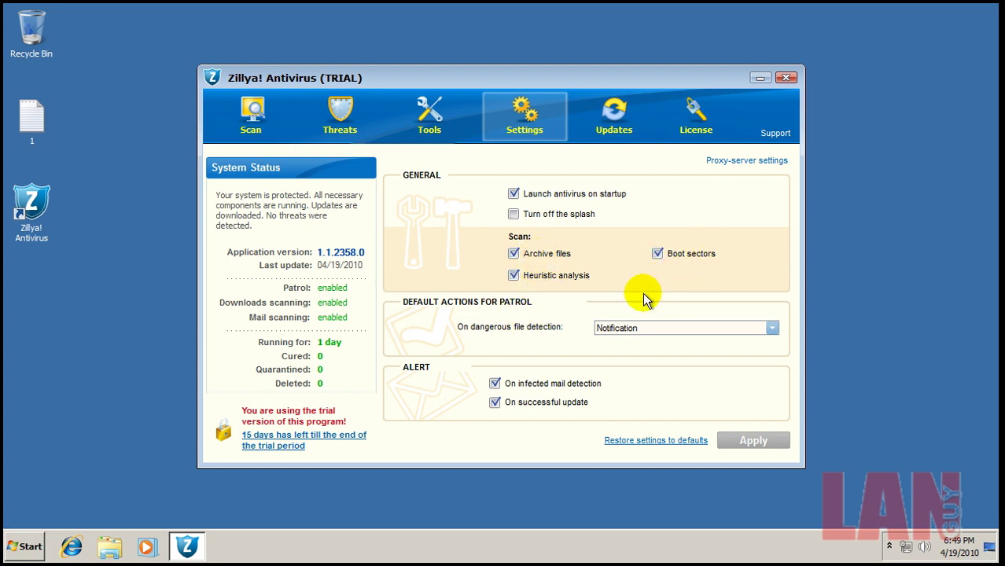
- Update the antivirus bases and the application, installing the available application version 1.1.2384.0
{"action": "left_click", "coordinate": [617, 118]}
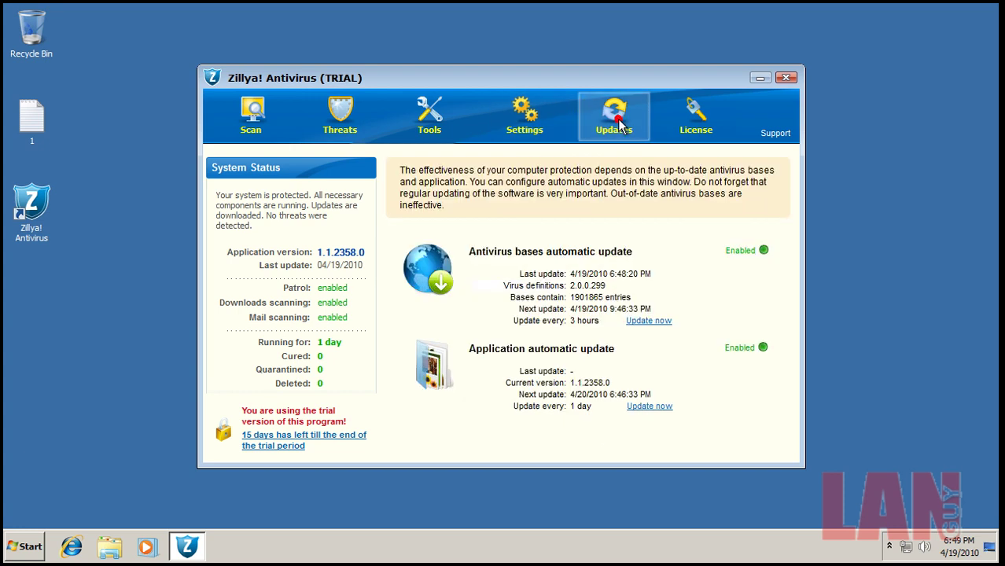
{"action": "left_click", "coordinate": [640, 321]}
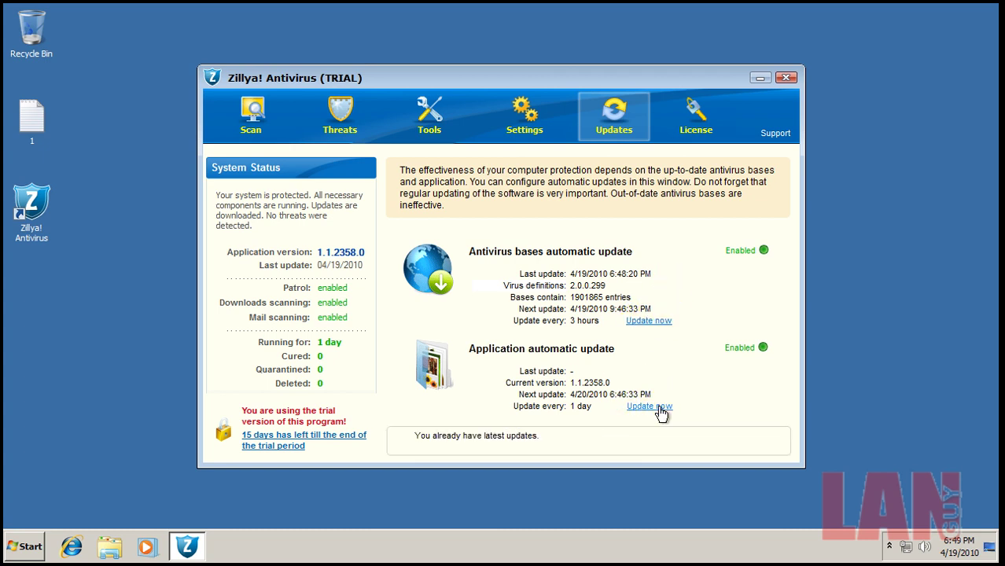
{"action": "left_click", "coordinate": [658, 406]}
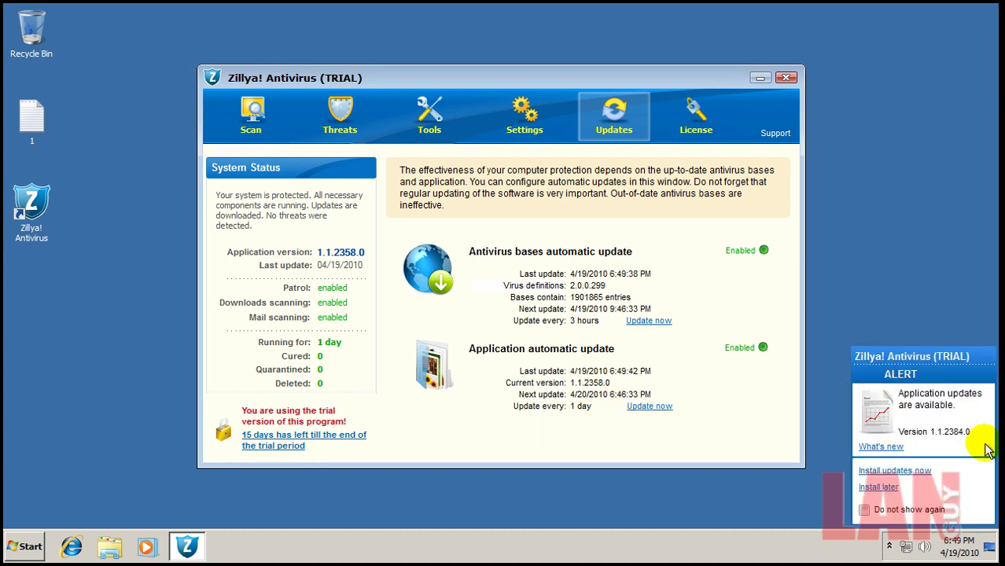
{"action": "left_click", "coordinate": [904, 470]}
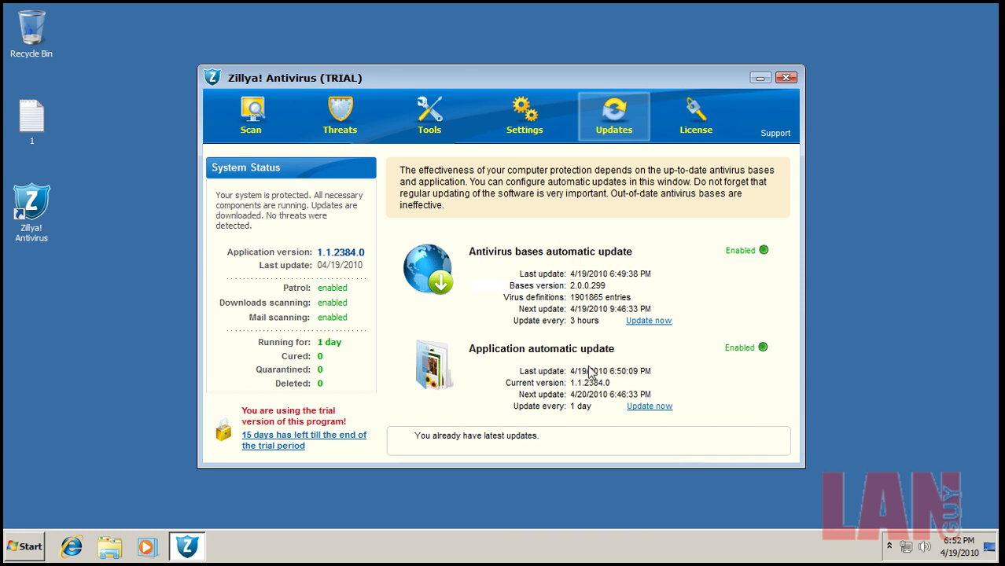
- Look over the antivirus settings, tools, threats and scan options again, and close the antivirus window
{"action": "left_click", "coordinate": [692, 72]}
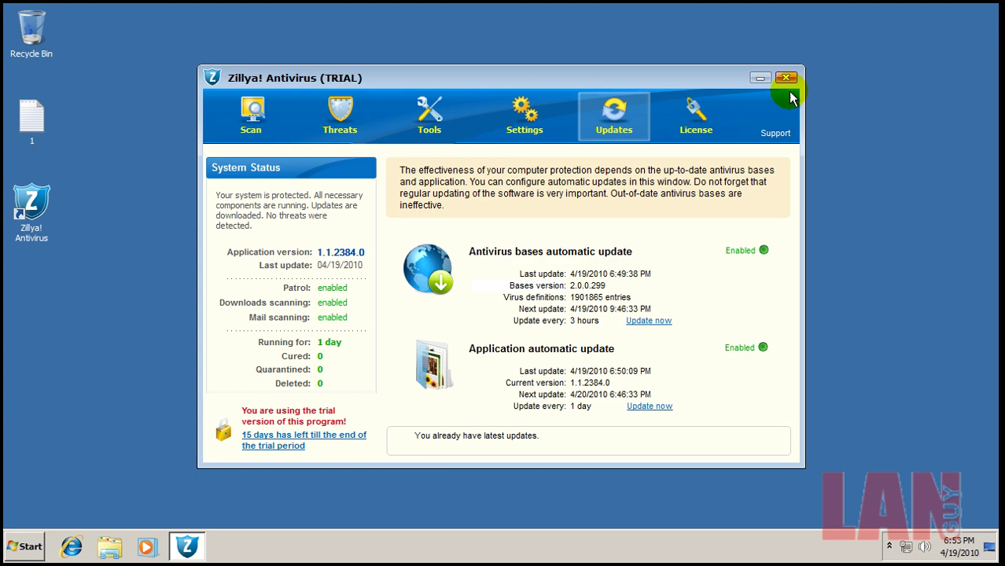
{"action": "left_click", "coordinate": [524, 118]}
{"action": "left_click", "coordinate": [430, 122]}
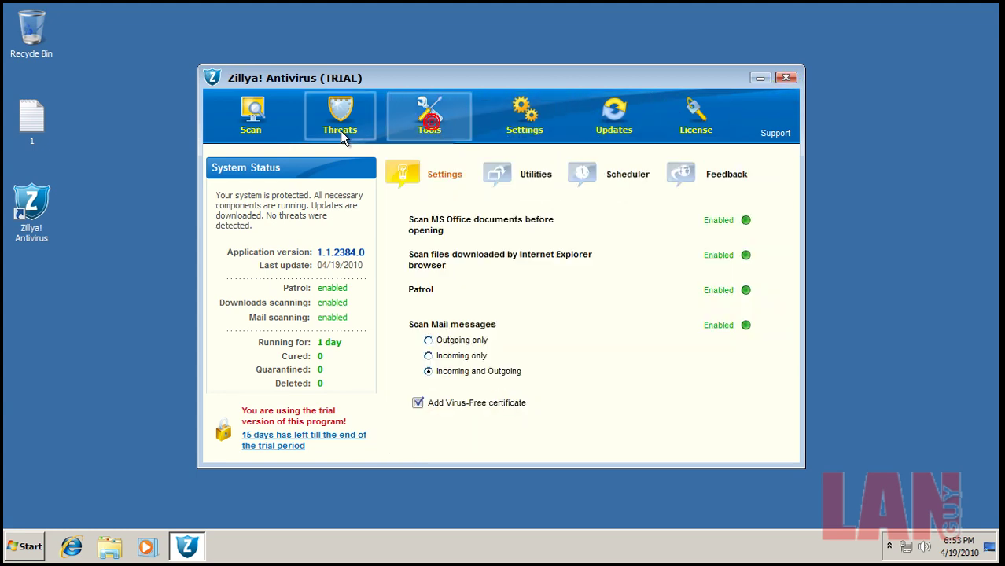
{"action": "left_click", "coordinate": [340, 128]}
{"action": "left_click", "coordinate": [241, 130]}
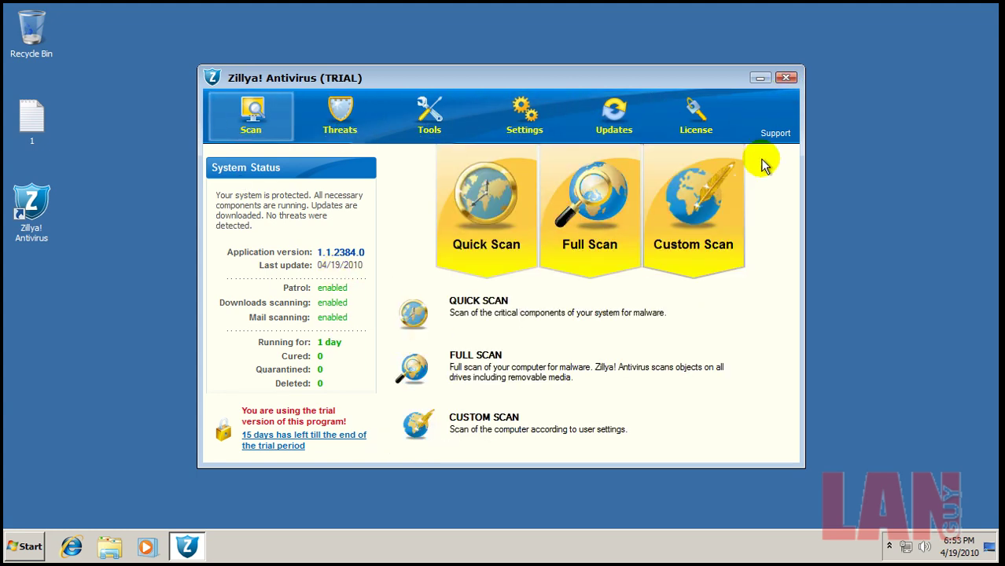
{"action": "left_click", "coordinate": [786, 78]}
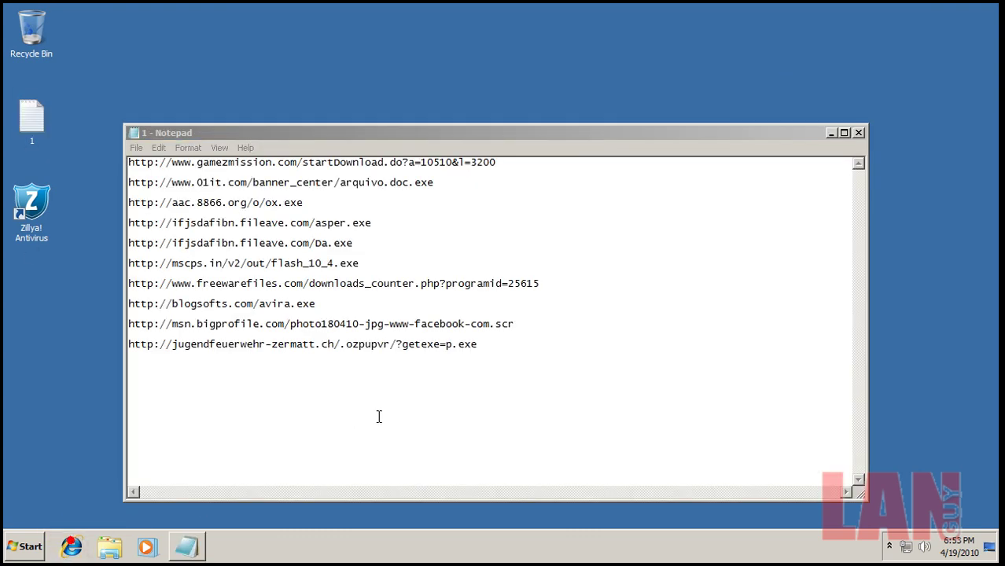
- Copy the gamezmission.com link from the Notepad list and postpone the Internet Explorer 8 setup
{"action": "left_click_drag", "start_coordinate": [476, 139], "coordinate": [16, 323]}
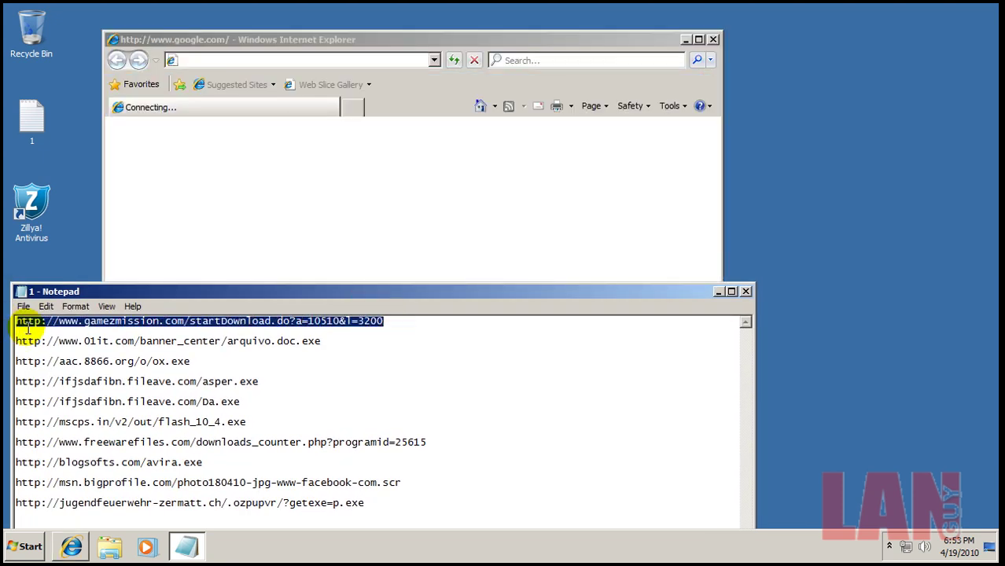
{"action": "right_click", "coordinate": [44, 330]}
{"action": "left_click", "coordinate": [77, 366]}
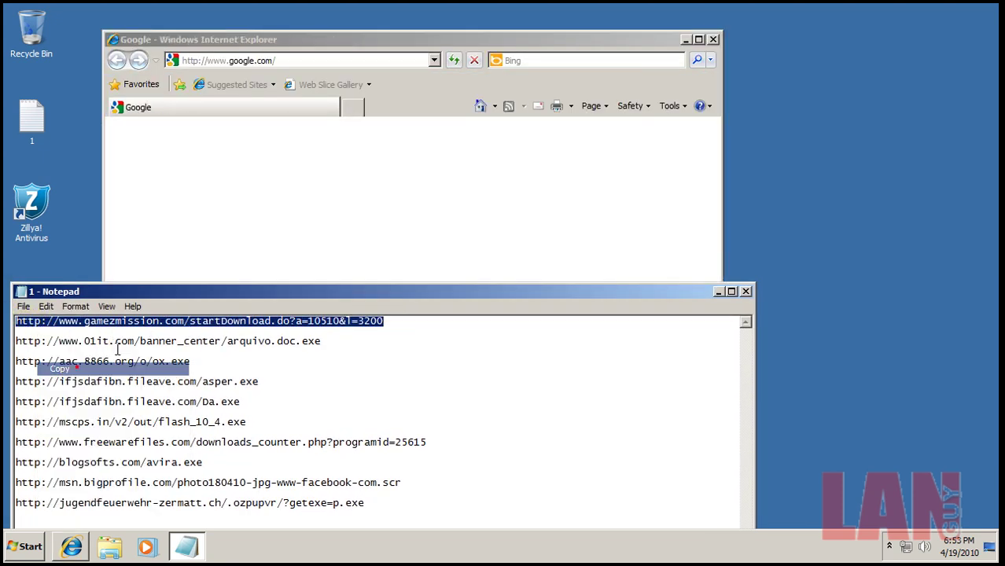
{"action": "left_click", "coordinate": [379, 37]}
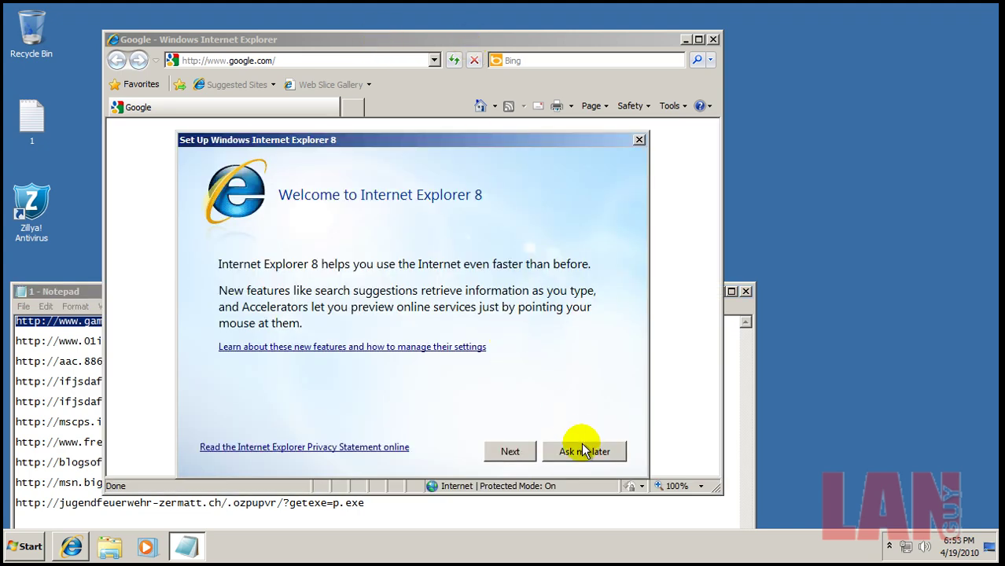
{"action": "left_click", "coordinate": [580, 449]}
{"action": "left_click_drag", "start_coordinate": [501, 39], "coordinate": [658, 15]}
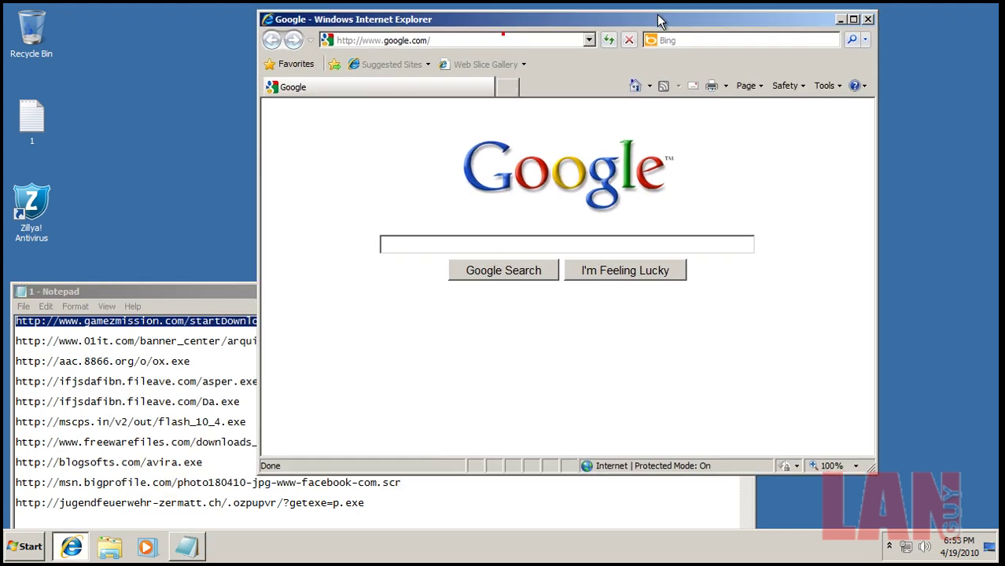
- Load the copied gamezmission.com link in the browser, run the downloaded installer and allow it to make changes
{"action": "right_click", "coordinate": [495, 39]}
{"action": "left_click", "coordinate": [552, 98]}
{"action": "key", "text": "Return"}
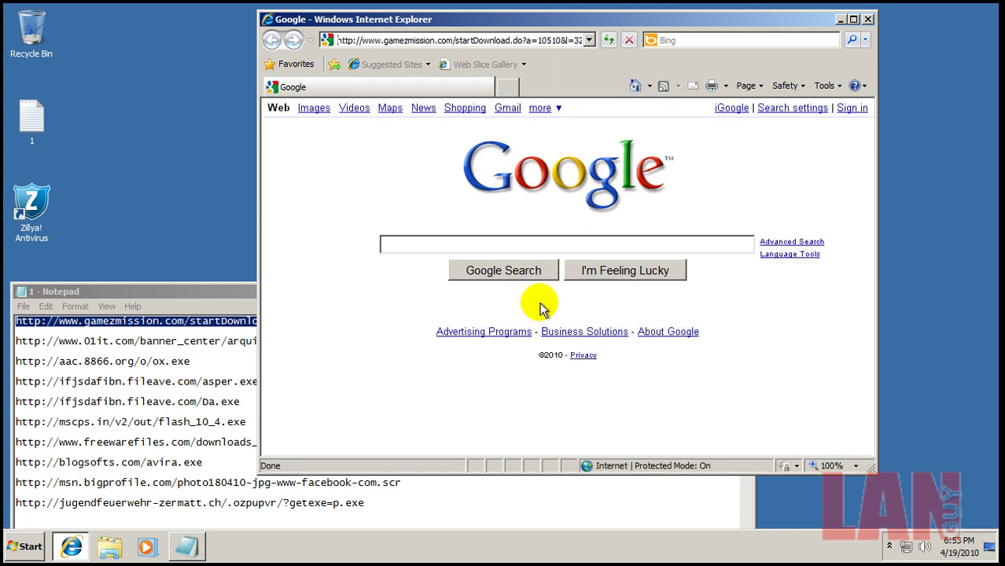
{"action": "left_click", "coordinate": [481, 282]}
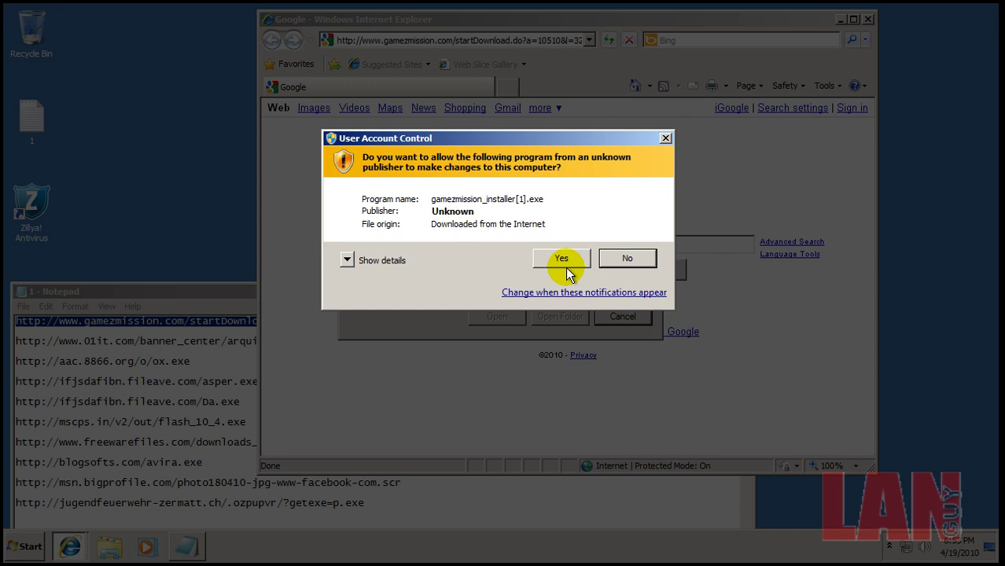
{"action": "left_click", "coordinate": [563, 262]}
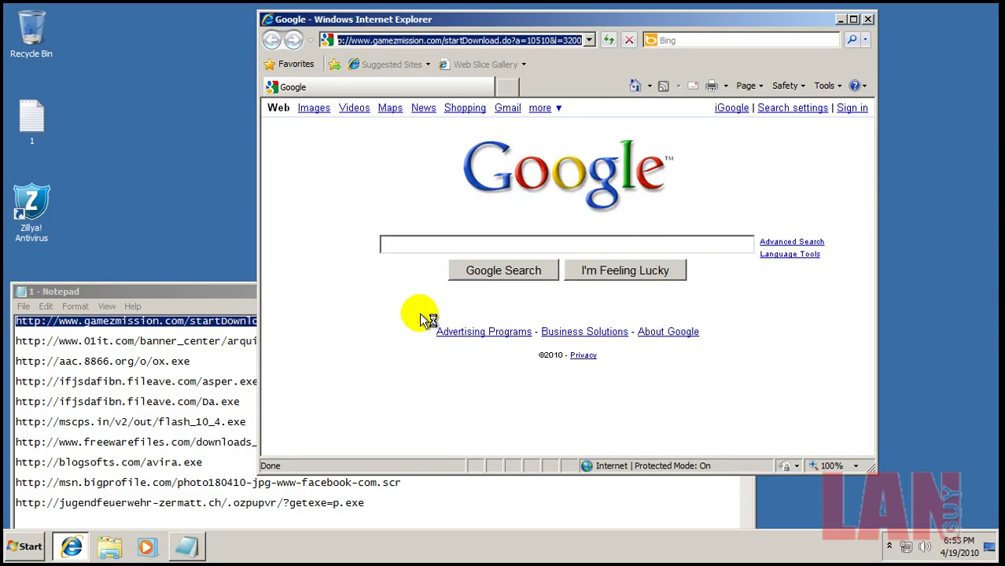
{"action": "left_click", "coordinate": [334, 340]}
{"action": "key", "text": "shift+Home"}
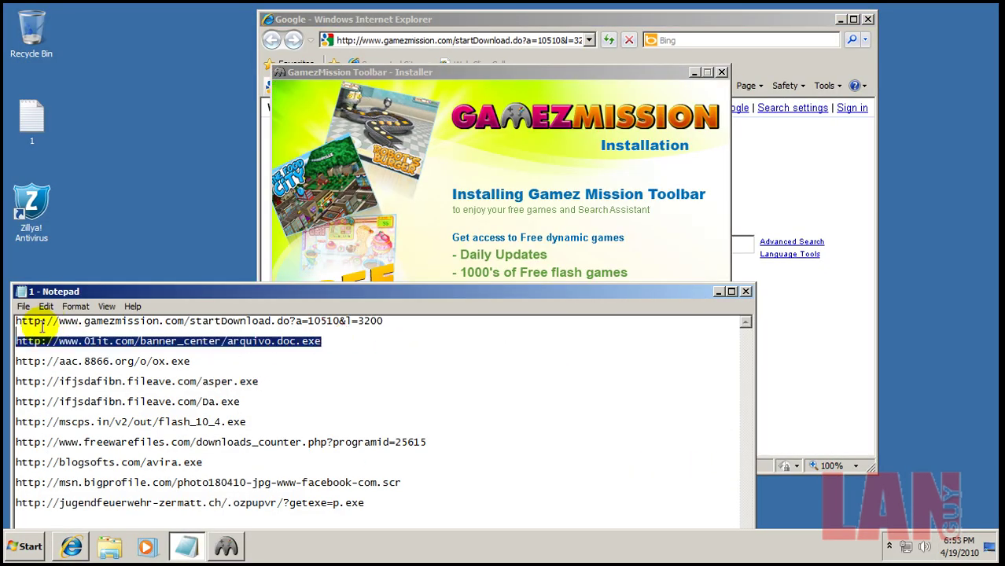
{"action": "right_click", "coordinate": [24, 340]}
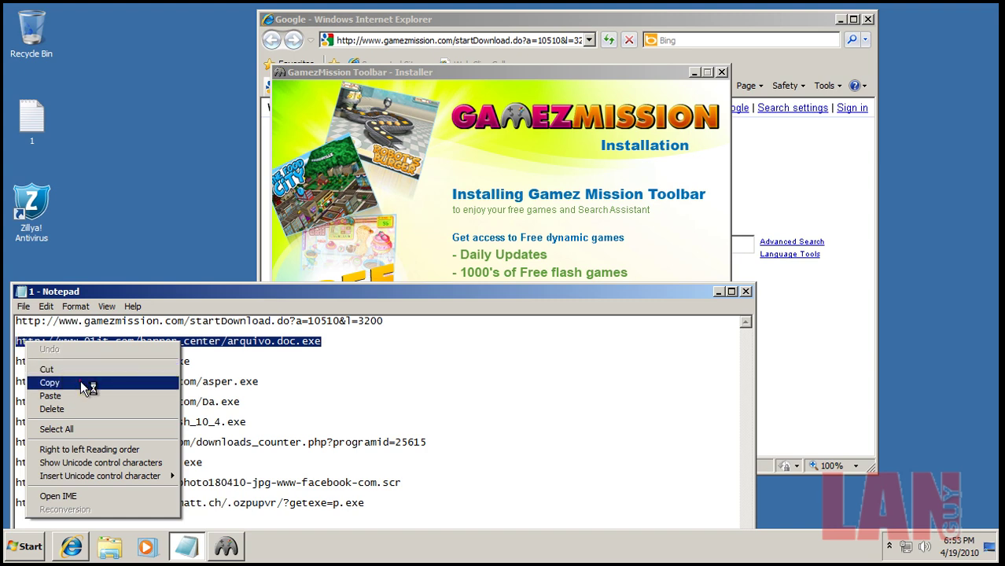
{"action": "left_click", "coordinate": [82, 381]}
- Load the copied 01it.com link in Internet Explorer and run arquivo.doc.exe despite its unknown publisher
{"action": "left_click", "coordinate": [526, 19]}
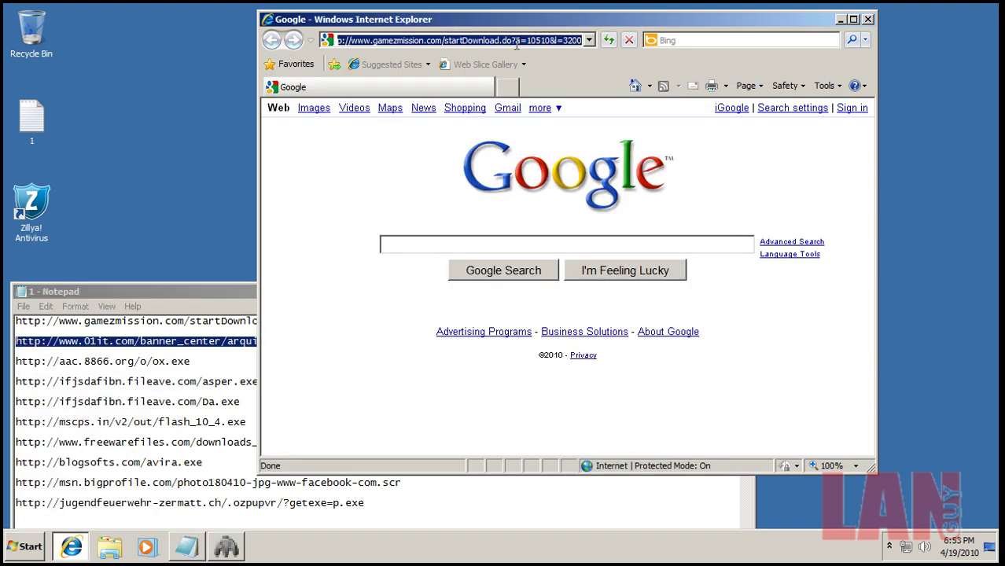
{"action": "right_click", "coordinate": [516, 43]}
{"action": "left_click", "coordinate": [571, 100]}
{"action": "key", "text": "Return"}
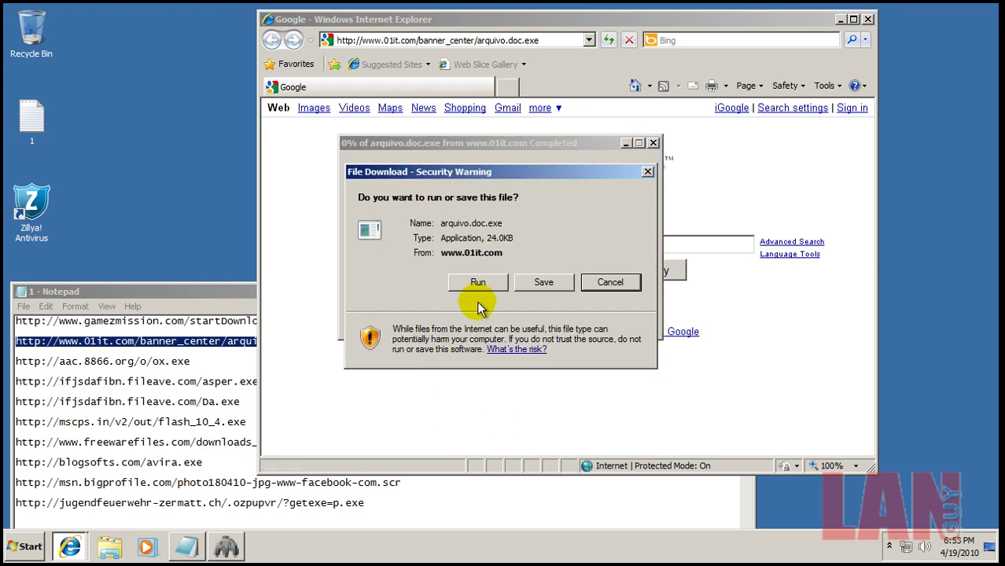
{"action": "left_click", "coordinate": [481, 282]}
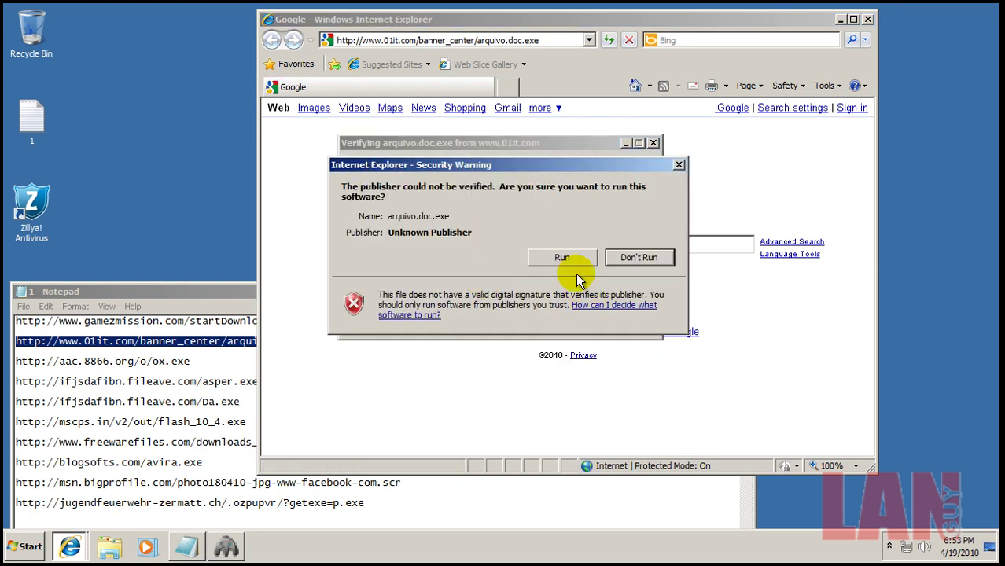
{"action": "left_click", "coordinate": [578, 262]}
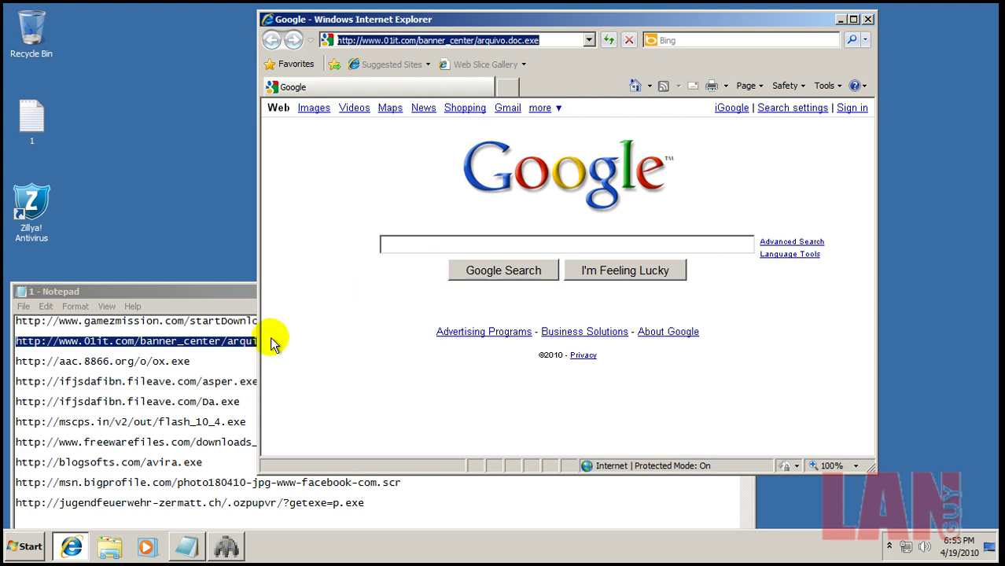
{"action": "left_click", "coordinate": [206, 362]}
{"action": "left_click", "coordinate": [16, 363], "text": "shift"}
{"action": "right_click", "coordinate": [36, 374]}
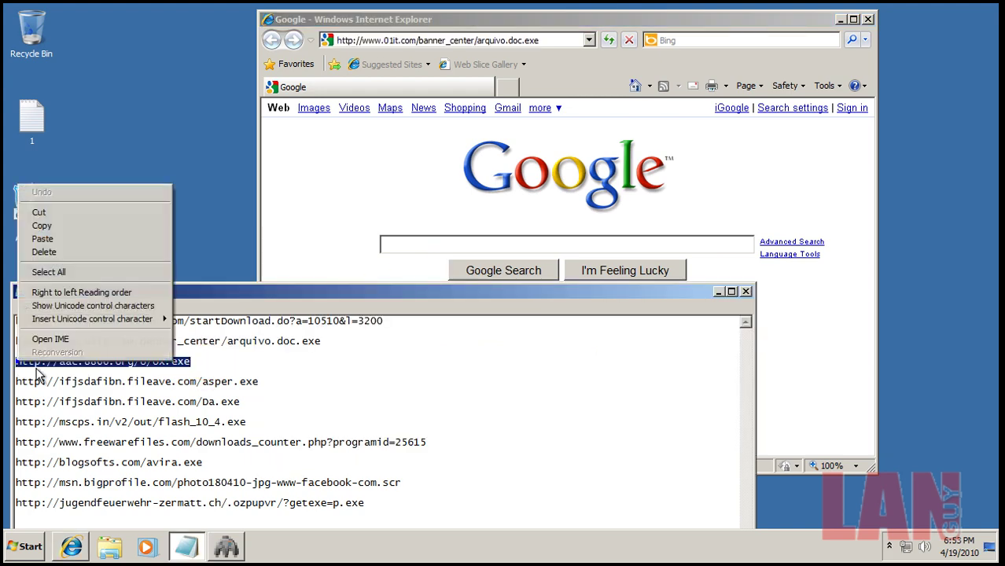
{"action": "left_click", "coordinate": [70, 225]}
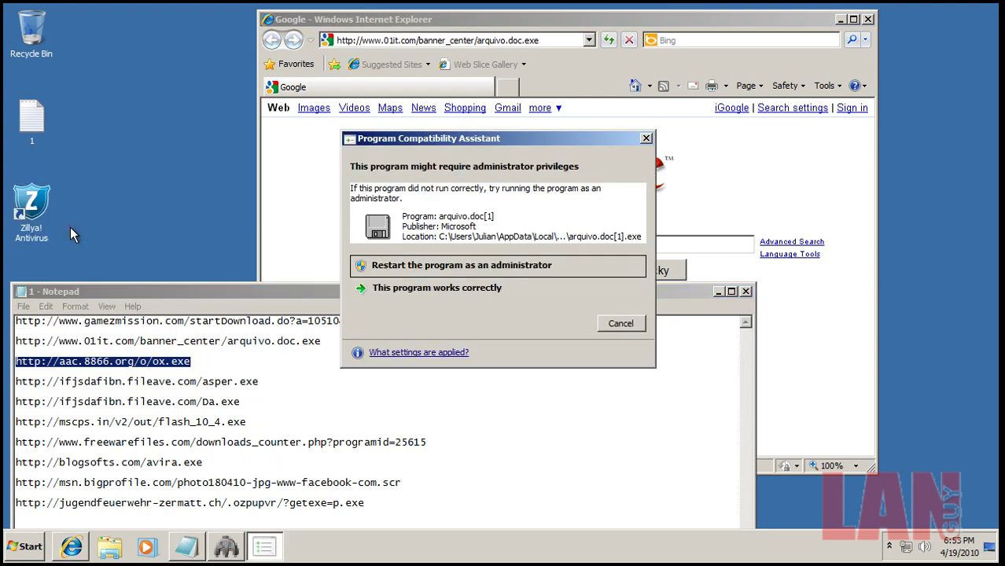
{"action": "left_click", "coordinate": [620, 324]}
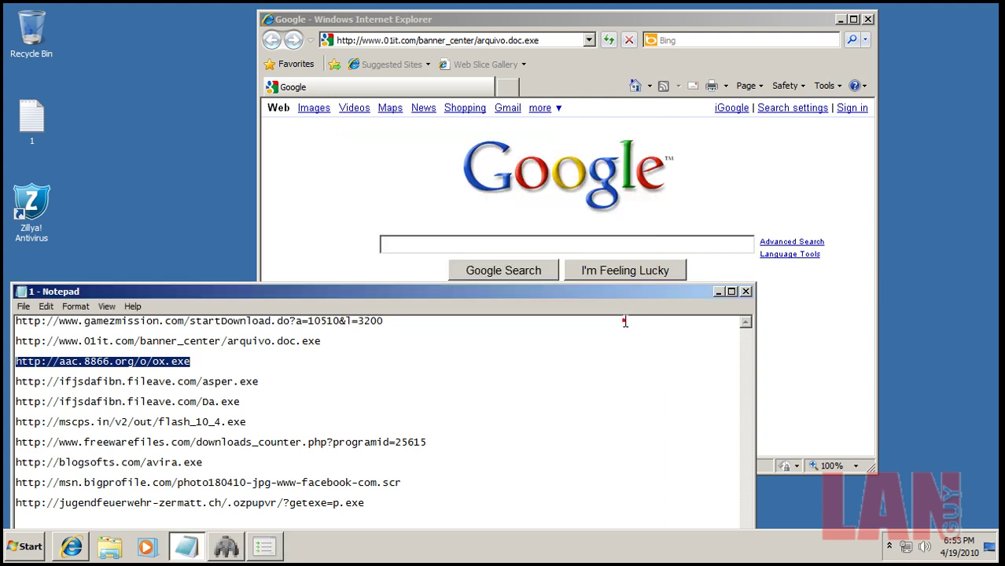
{"action": "right_click", "coordinate": [174, 359]}
{"action": "left_click", "coordinate": [198, 221]}
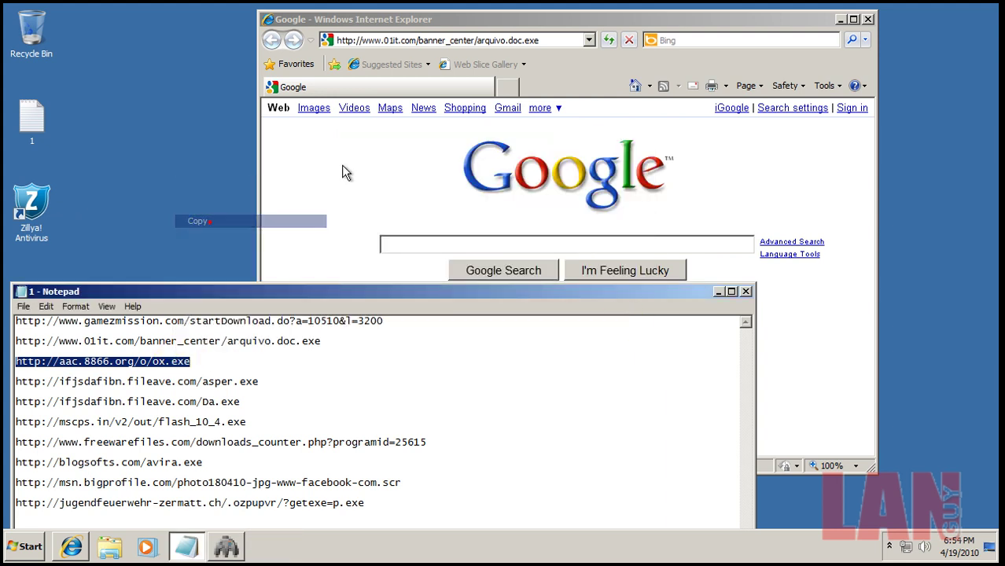
{"action": "left_click", "coordinate": [469, 41]}
{"action": "left_click", "coordinate": [470, 41]}
{"action": "left_click", "coordinate": [470, 40]}
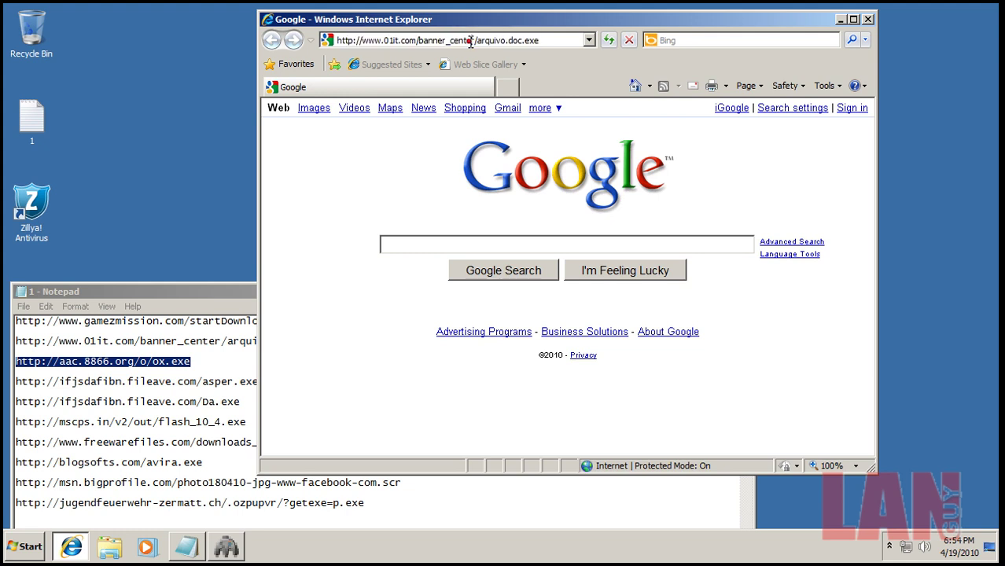
{"action": "right_click", "coordinate": [470, 40]}
{"action": "left_click", "coordinate": [555, 39]}
{"action": "left_click", "coordinate": [555, 39]}
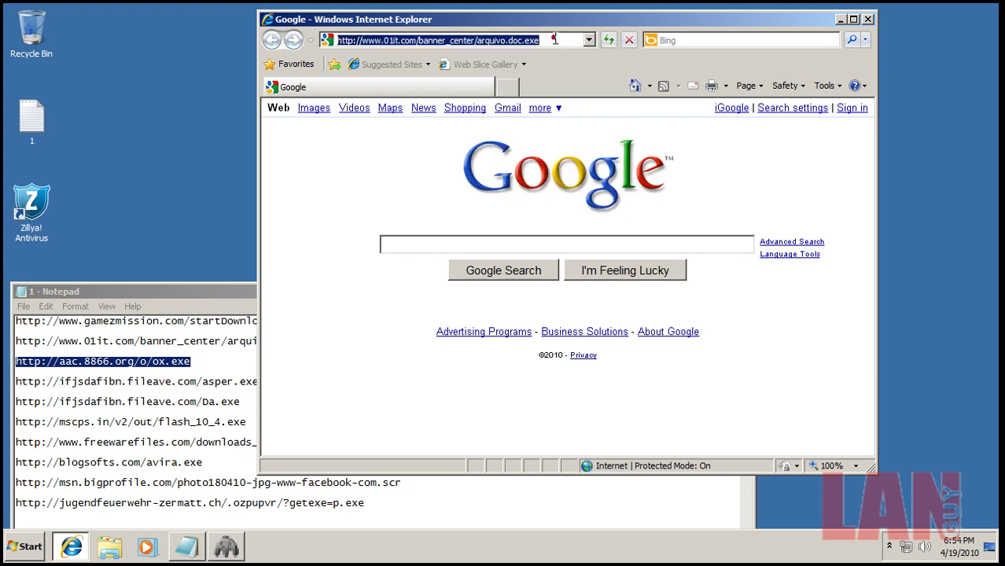
{"action": "right_click", "coordinate": [554, 39]}
{"action": "left_click", "coordinate": [596, 91]}
{"action": "key", "text": "Return"}
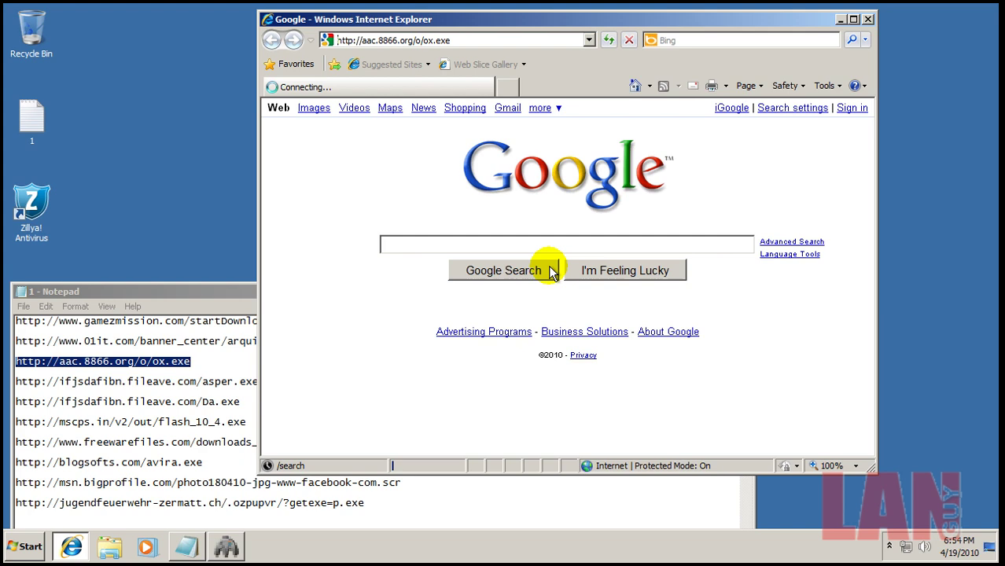
{"action": "left_click", "coordinate": [478, 282]}
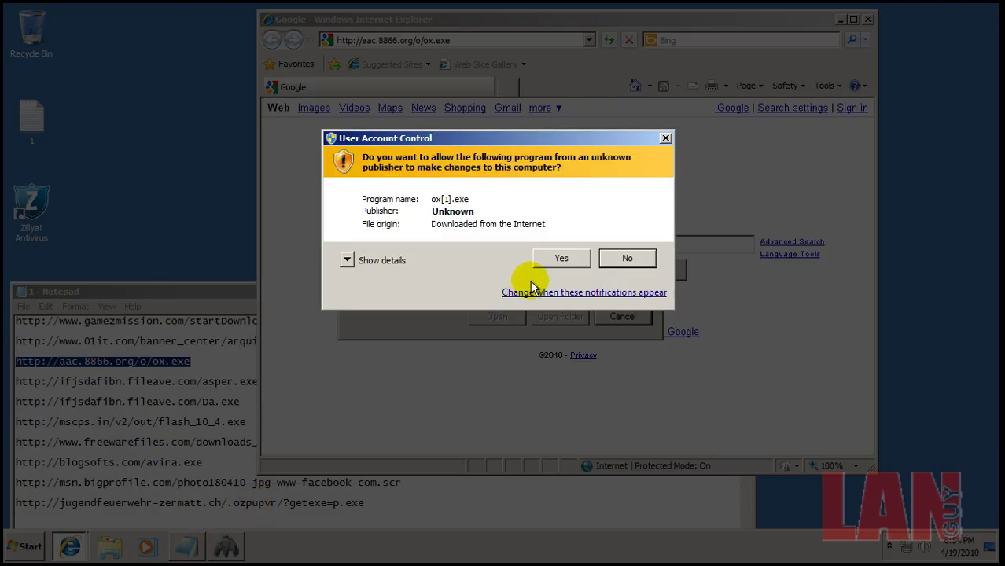
{"action": "left_click", "coordinate": [562, 257]}
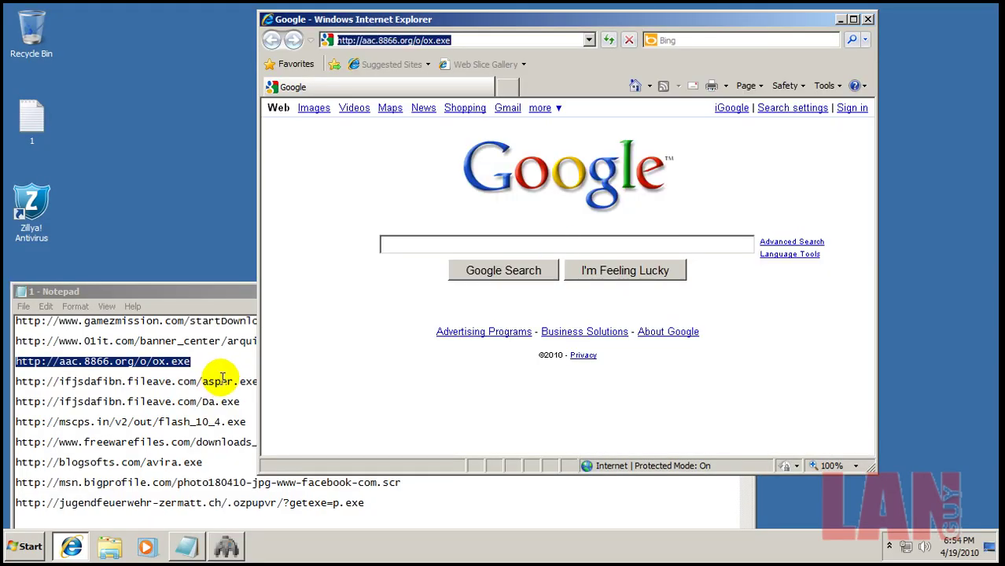
{"action": "left_click", "coordinate": [265, 376]}
{"action": "left_click_drag", "start_coordinate": [265, 382], "coordinate": [19, 380]}
{"action": "right_click", "coordinate": [24, 377]}
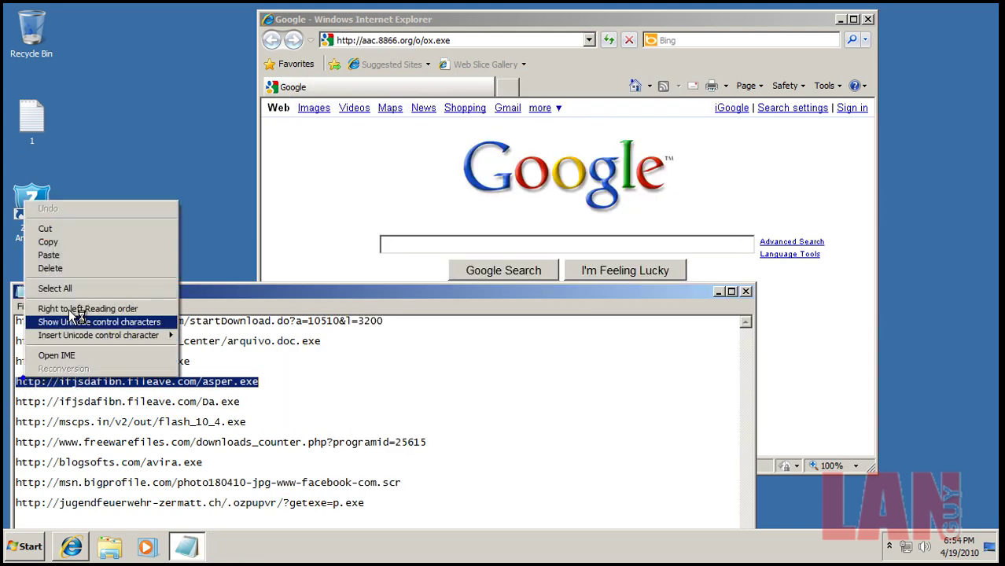
{"action": "left_click", "coordinate": [72, 242]}
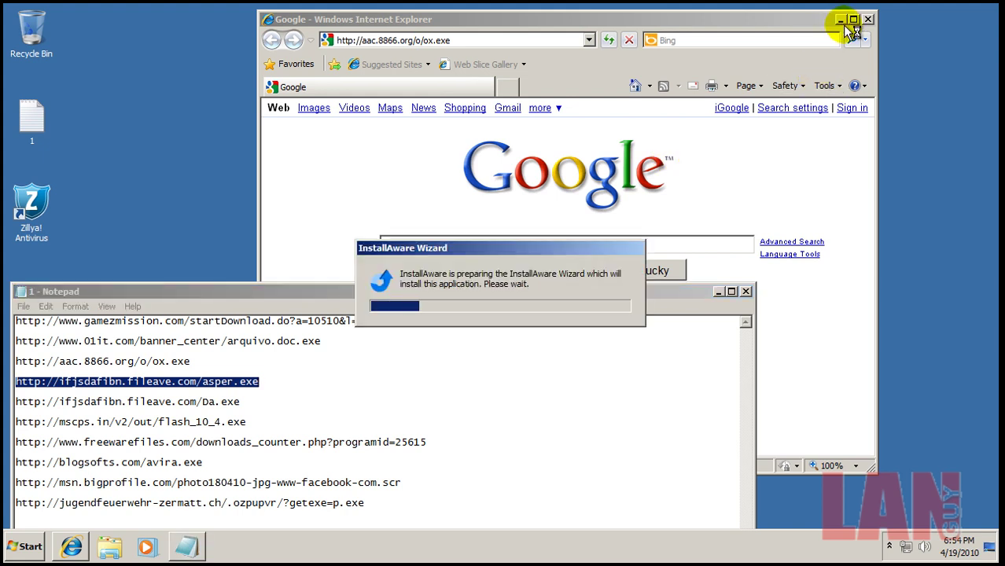
- Load the copied asper.exe link in Internet Explorer, dismissing the Setup Error, and run the downloaded file
{"action": "left_click", "coordinate": [551, 37]}
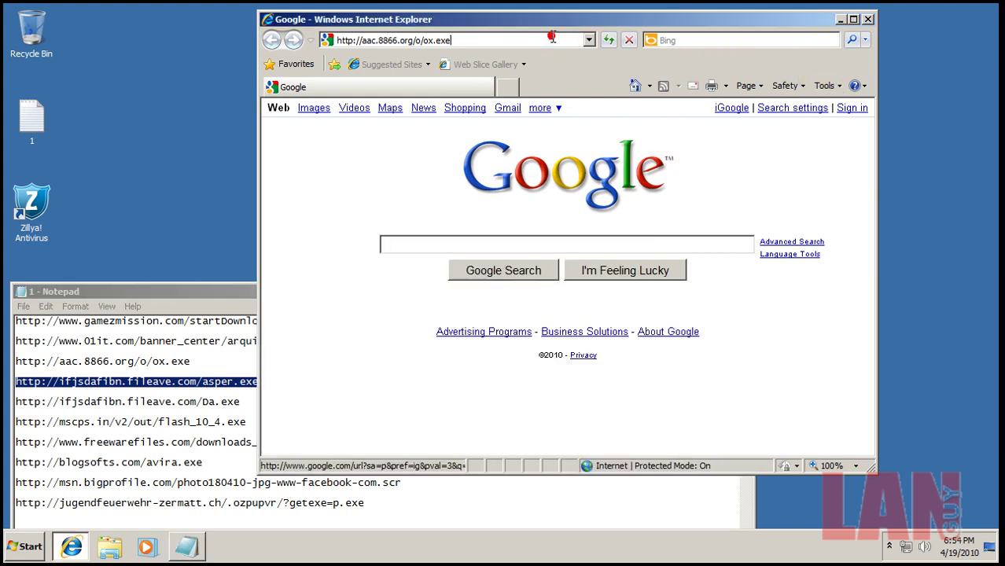
{"action": "left_click", "coordinate": [553, 37]}
{"action": "right_click", "coordinate": [553, 37]}
{"action": "left_click", "coordinate": [580, 86]}
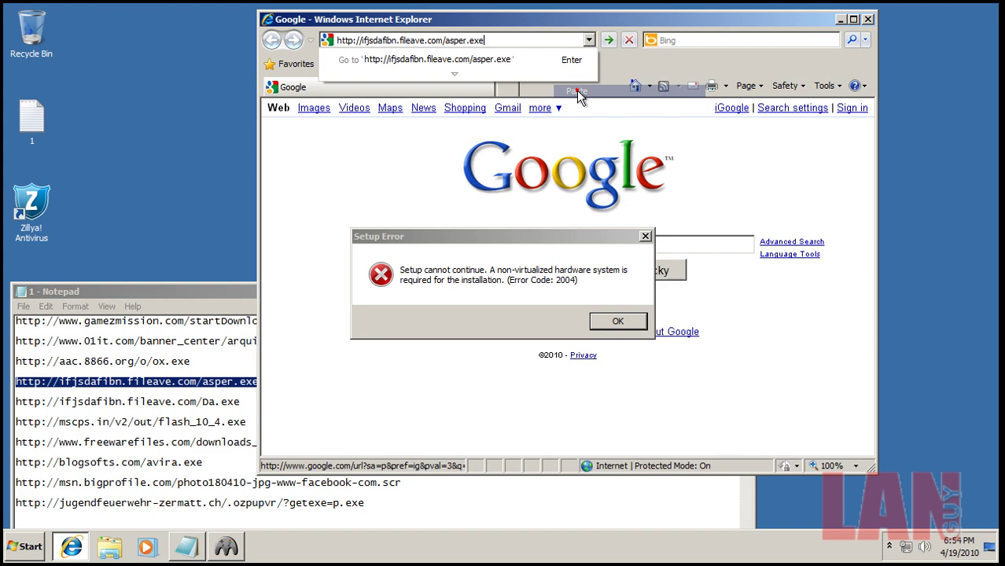
{"action": "left_click", "coordinate": [618, 321]}
{"action": "left_click", "coordinate": [512, 41]}
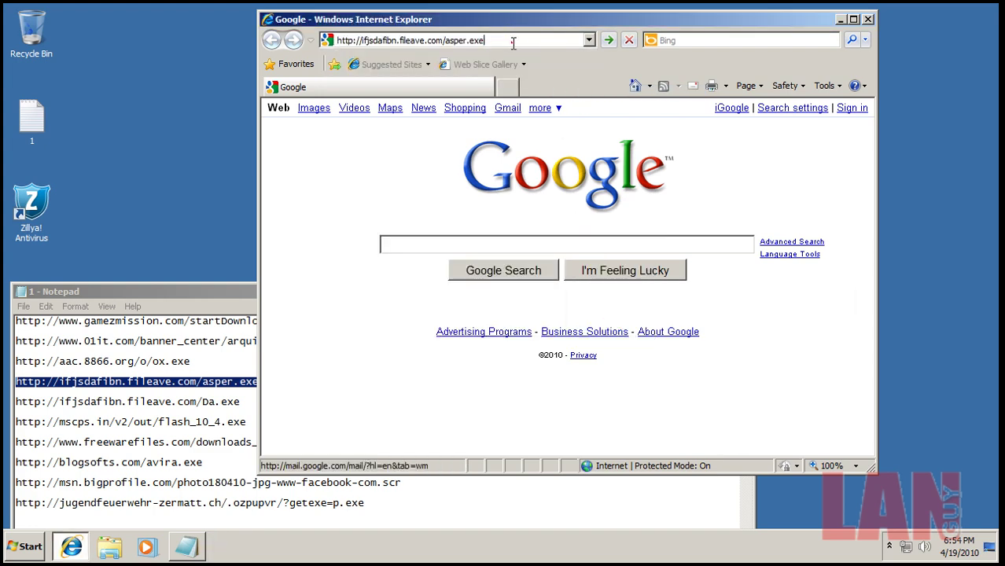
{"action": "key", "text": "Return"}
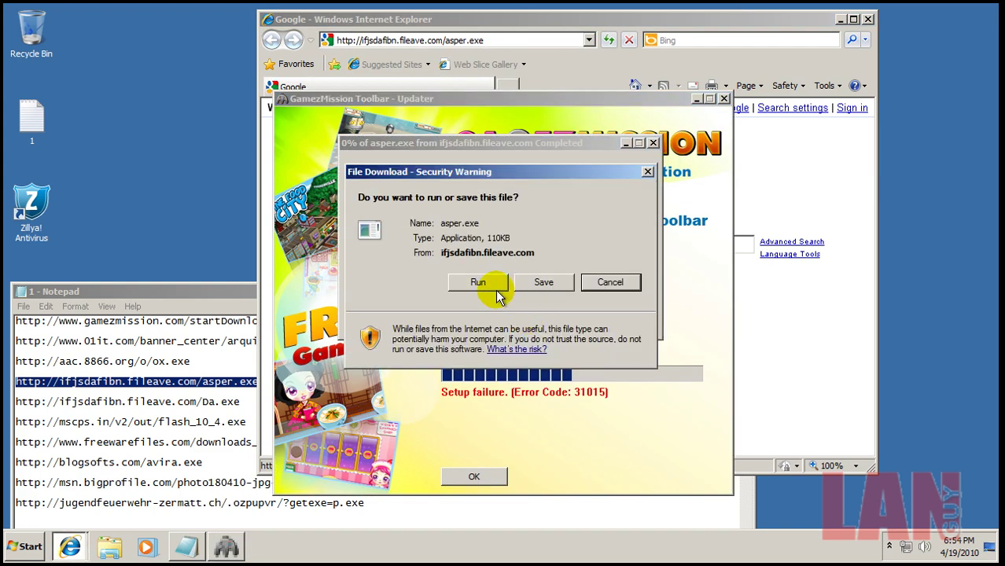
{"action": "left_click", "coordinate": [496, 288]}
{"action": "left_click", "coordinate": [559, 249]}
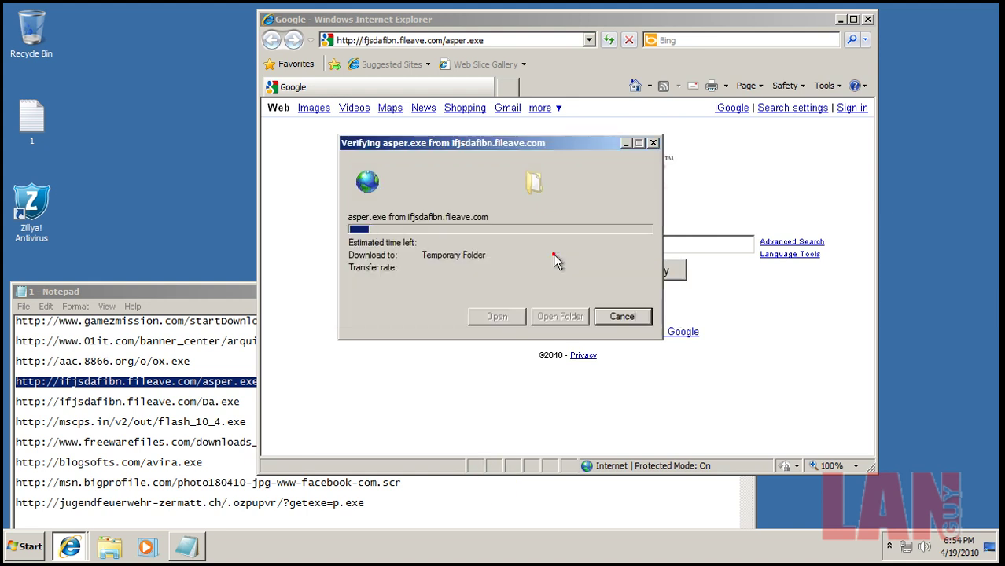
{"action": "left_click_drag", "start_coordinate": [239, 403], "coordinate": [36, 400]}
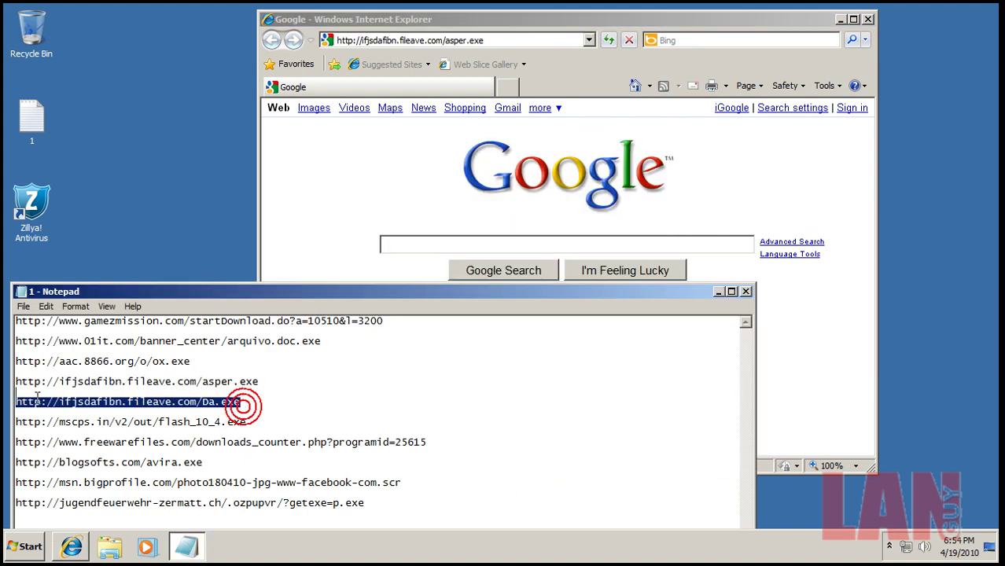
{"action": "left_click_drag", "start_coordinate": [255, 403], "coordinate": [54, 390]}
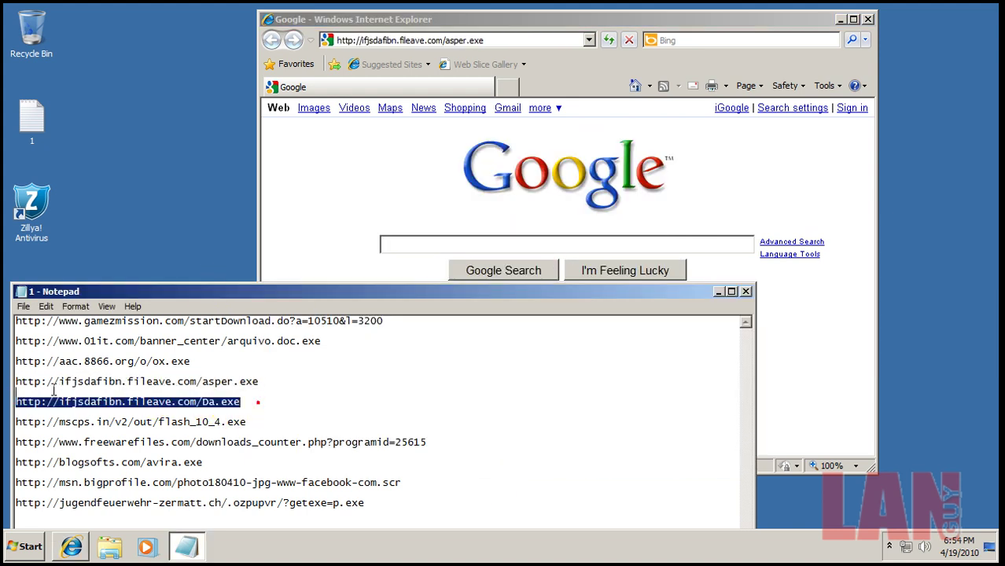
{"action": "right_click", "coordinate": [23, 399]}
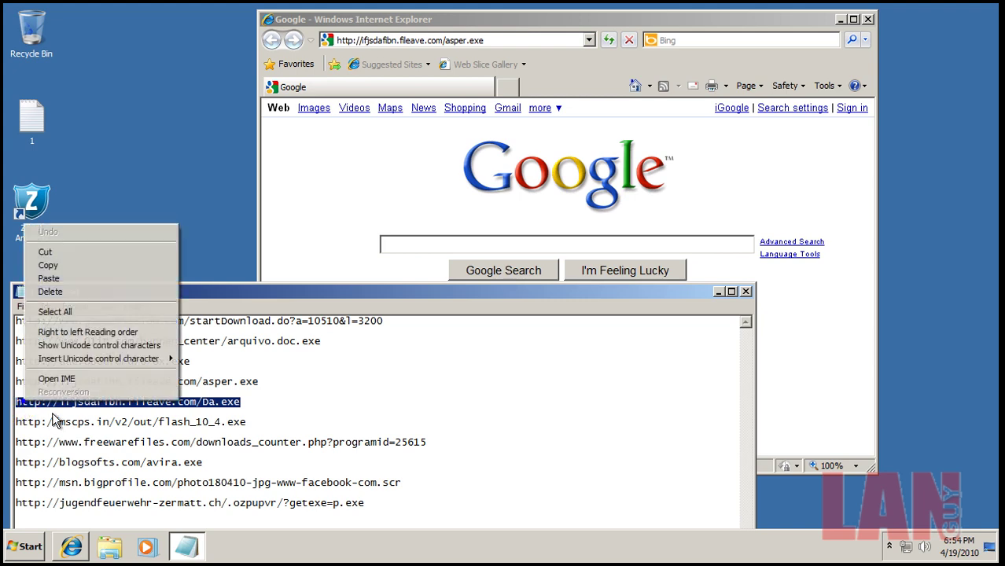
{"action": "left_click", "coordinate": [55, 263]}
- Load the copied Da.exe link in Internet Explorer, run the file and quarantine the threat flagged by Zillya! Antivirus
{"action": "left_click", "coordinate": [499, 34]}
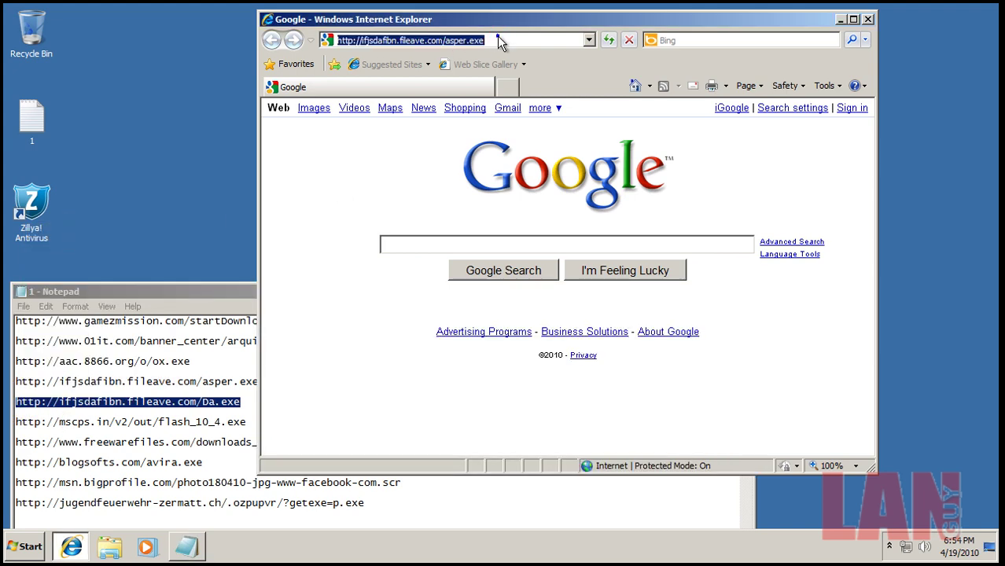
{"action": "right_click", "coordinate": [498, 43]}
{"action": "left_click", "coordinate": [520, 89]}
{"action": "key", "text": "Return"}
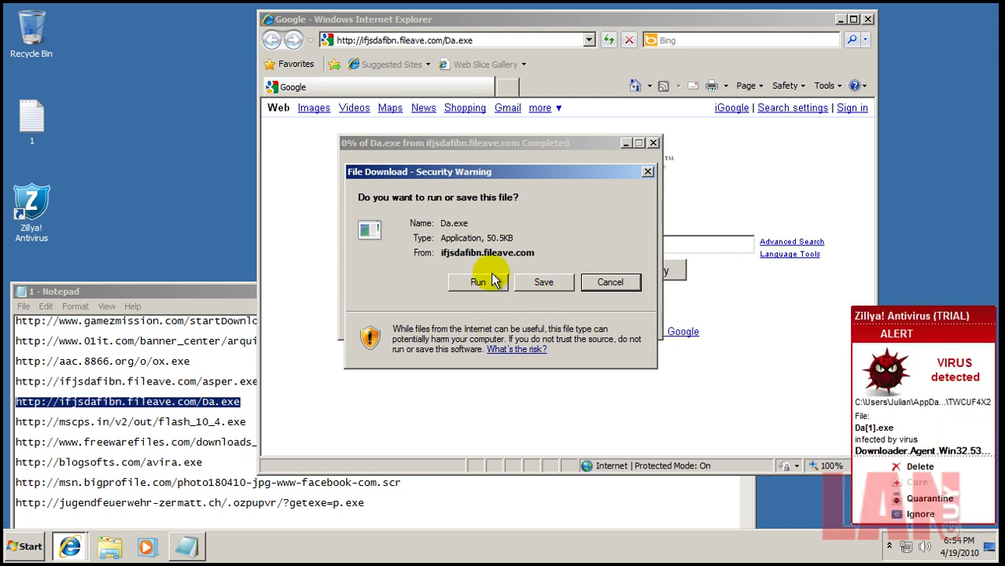
{"action": "left_click", "coordinate": [478, 282]}
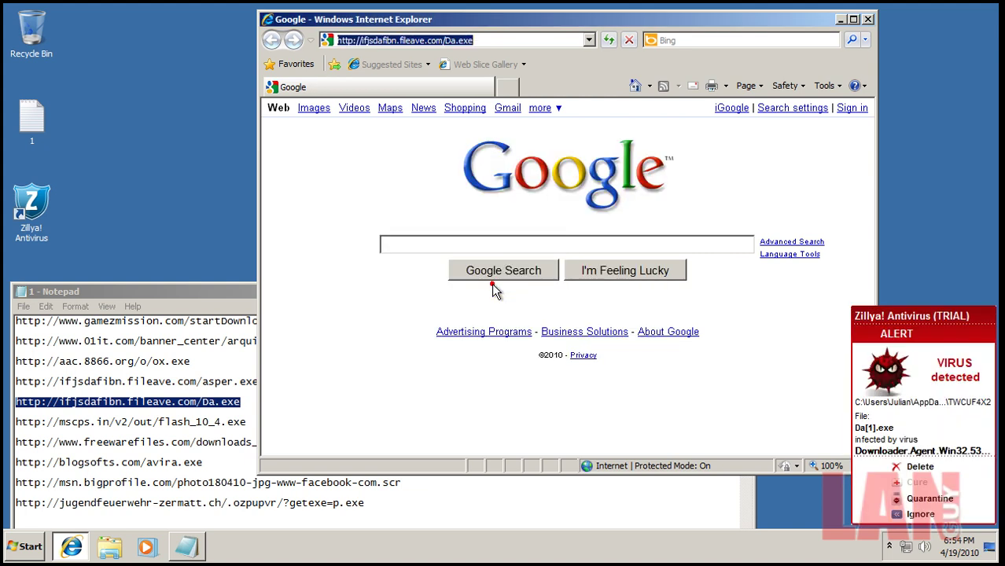
{"action": "left_click", "coordinate": [931, 501]}
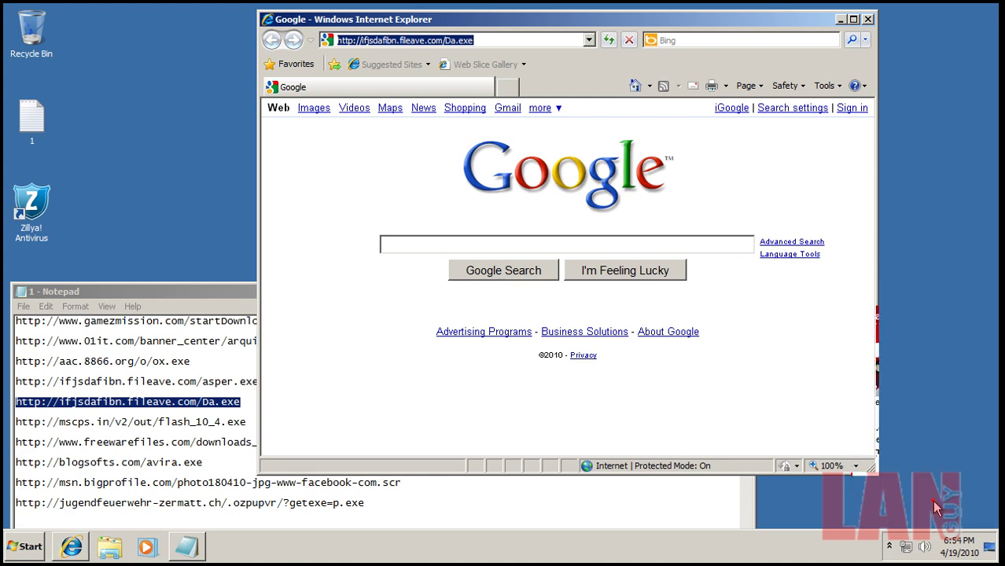
- Reload the Da.exe link in the browser and try to run the file again
{"action": "left_click", "coordinate": [516, 42]}
{"action": "key", "text": "Return"}
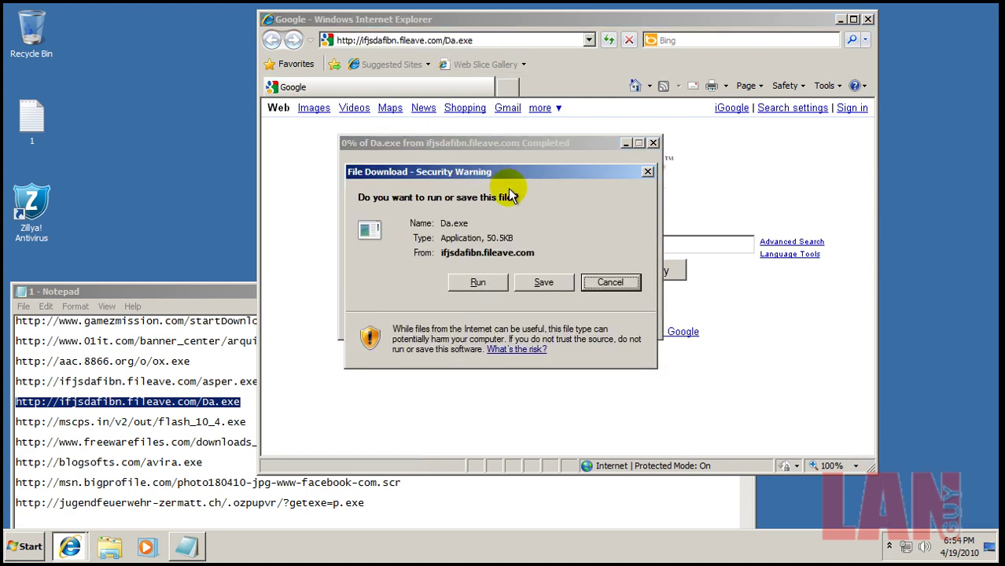
{"action": "left_click", "coordinate": [467, 284]}
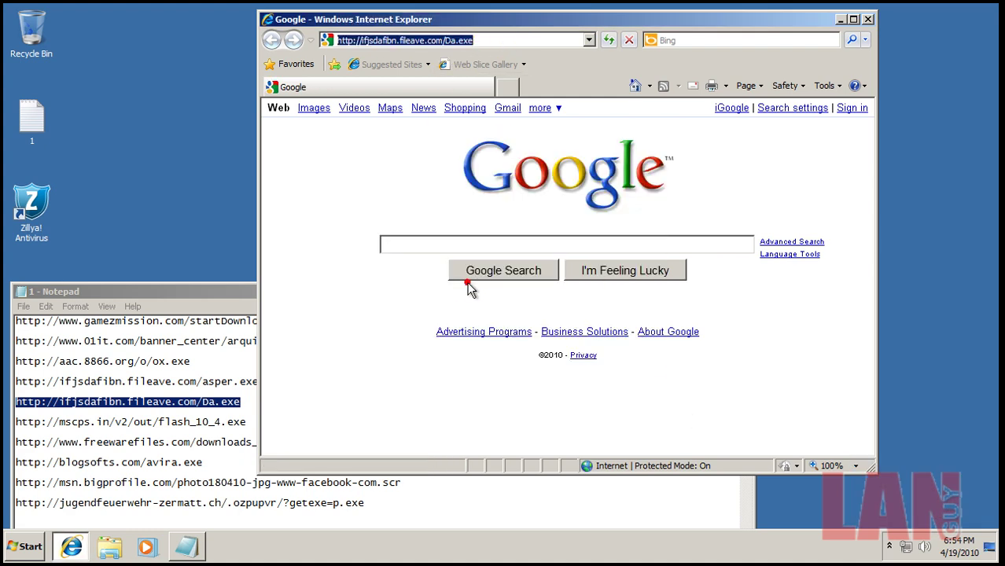
{"action": "left_click", "coordinate": [249, 422]}
{"action": "key", "text": "shift+Home"}
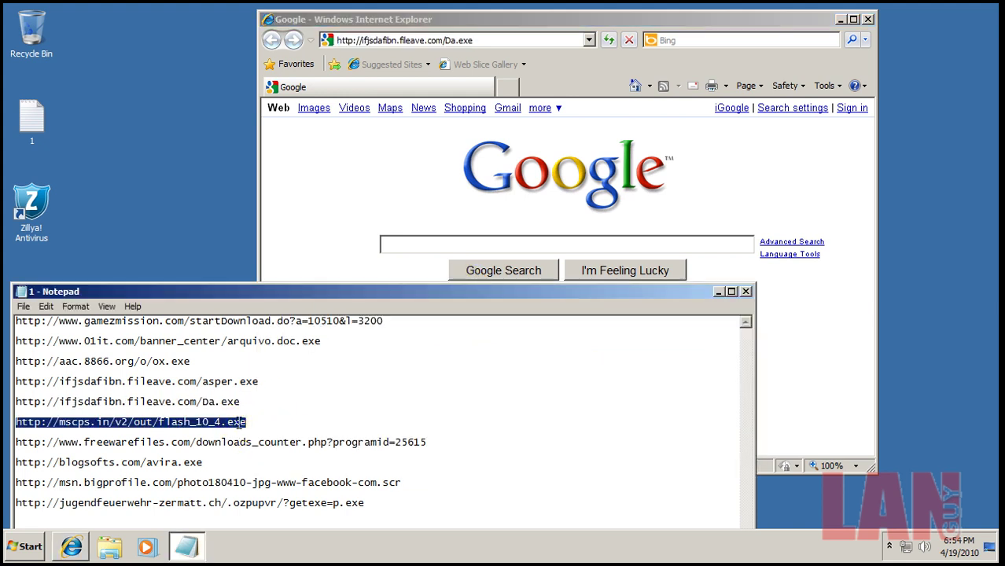
{"action": "right_click", "coordinate": [239, 422]}
{"action": "left_click", "coordinate": [303, 287]}
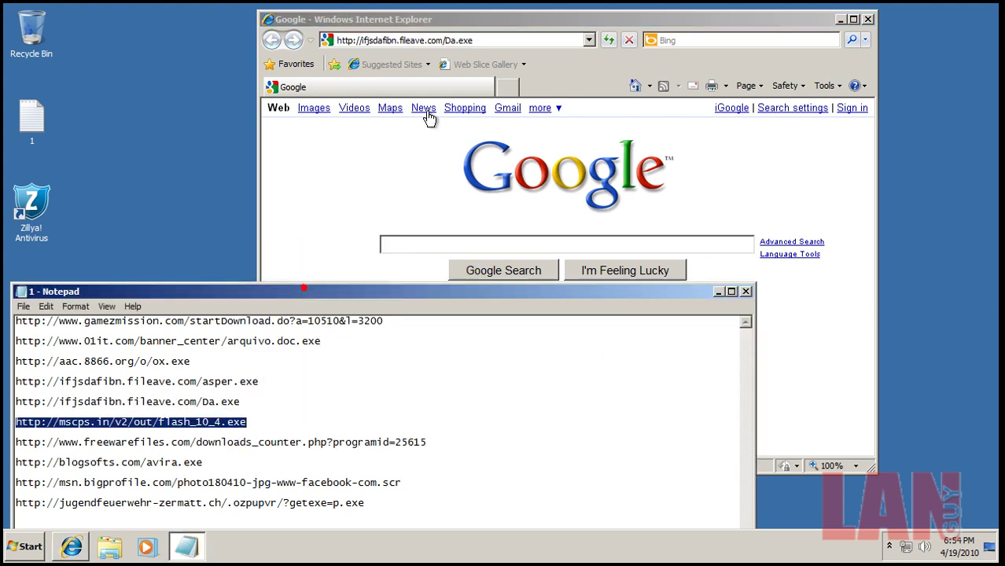
- Load the copied mscps.in link in Internet Explorer and choose to run flash_10_4.exe
{"action": "left_click", "coordinate": [492, 41]}
{"action": "right_click", "coordinate": [492, 41]}
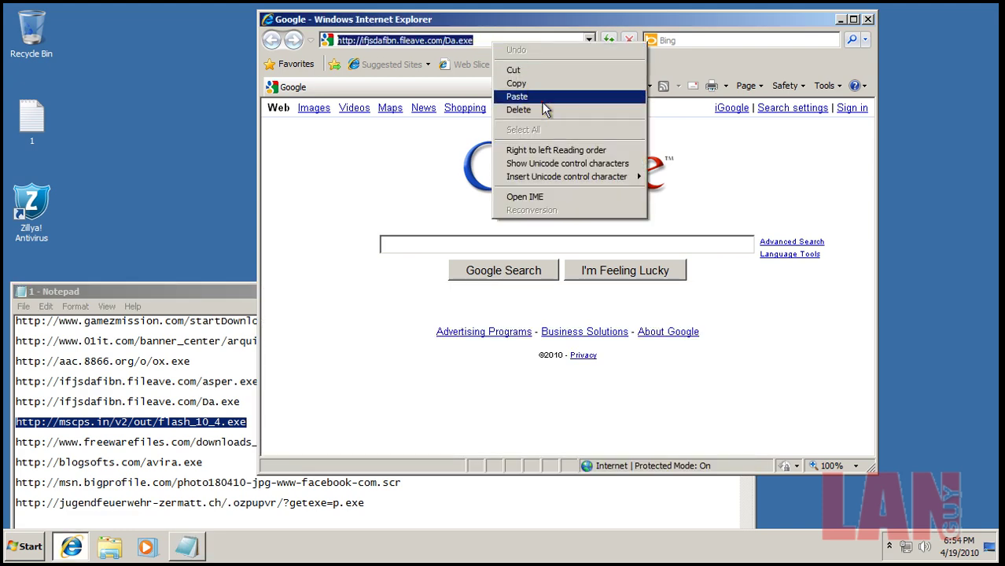
{"action": "left_click", "coordinate": [542, 100]}
{"action": "key", "text": "Return"}
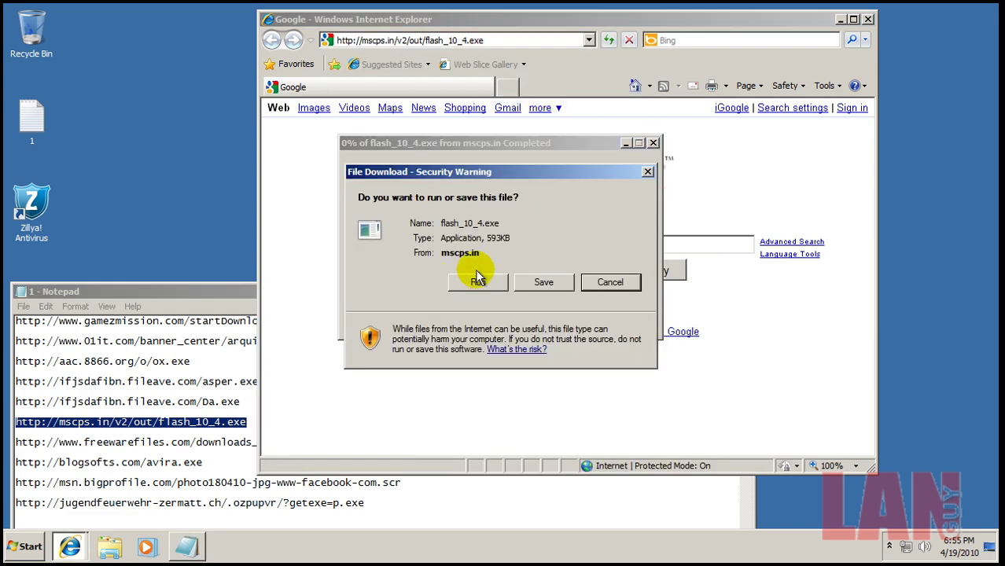
{"action": "left_click", "coordinate": [477, 280]}
{"action": "left_click", "coordinate": [237, 442]}
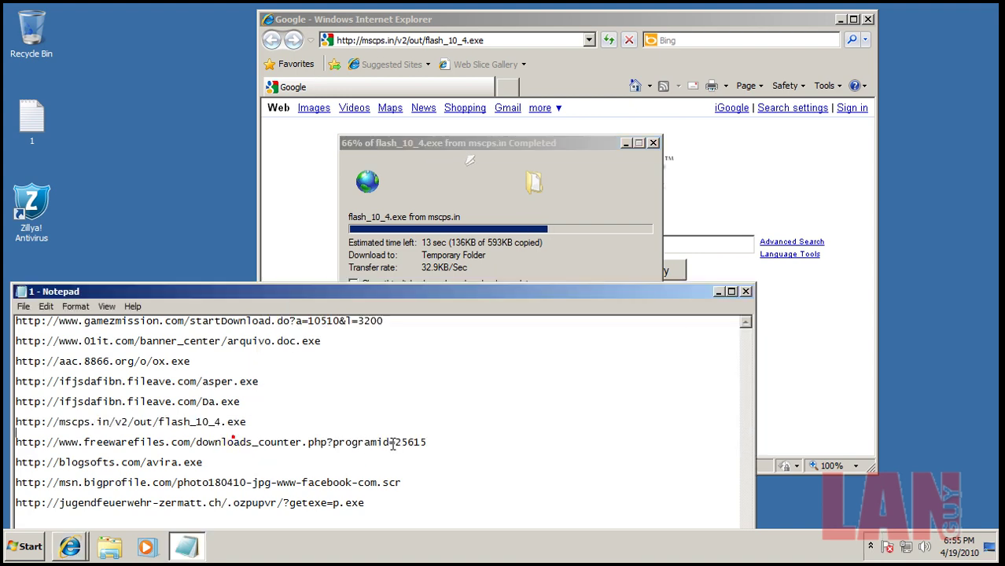
{"action": "left_click_drag", "start_coordinate": [441, 443], "coordinate": [6, 456]}
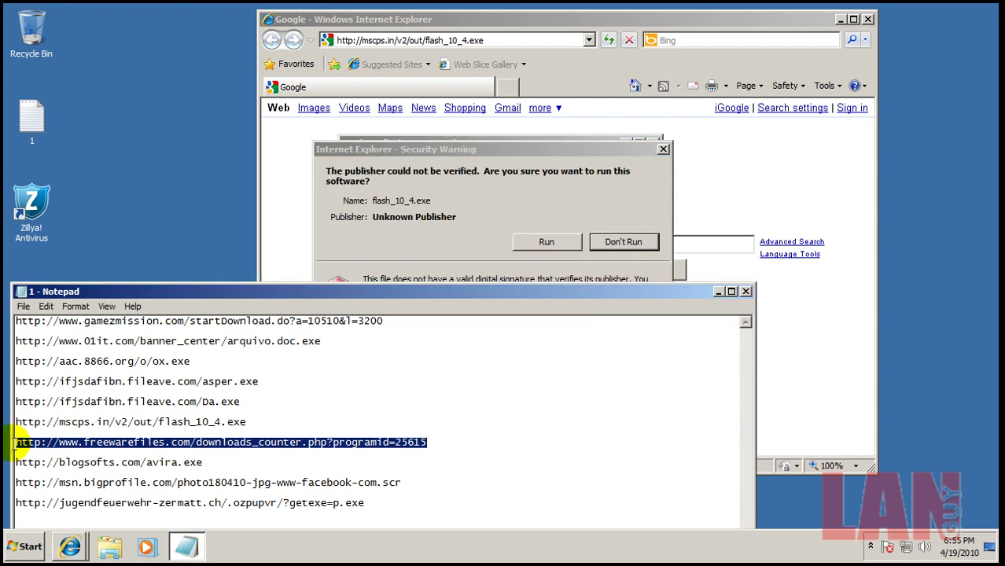
{"action": "right_click", "coordinate": [30, 448]}
{"action": "left_click", "coordinate": [79, 305]}
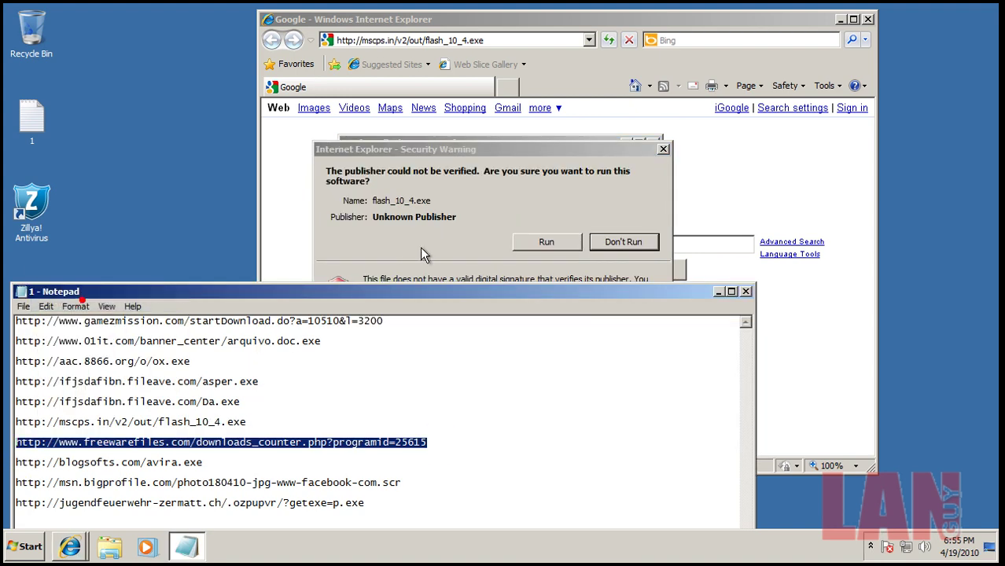
- Run flash_10_4.exe despite its unknown publisher and quarantine the 32D4.exe file flagged by Zillya! Antivirus
{"action": "left_click", "coordinate": [545, 244]}
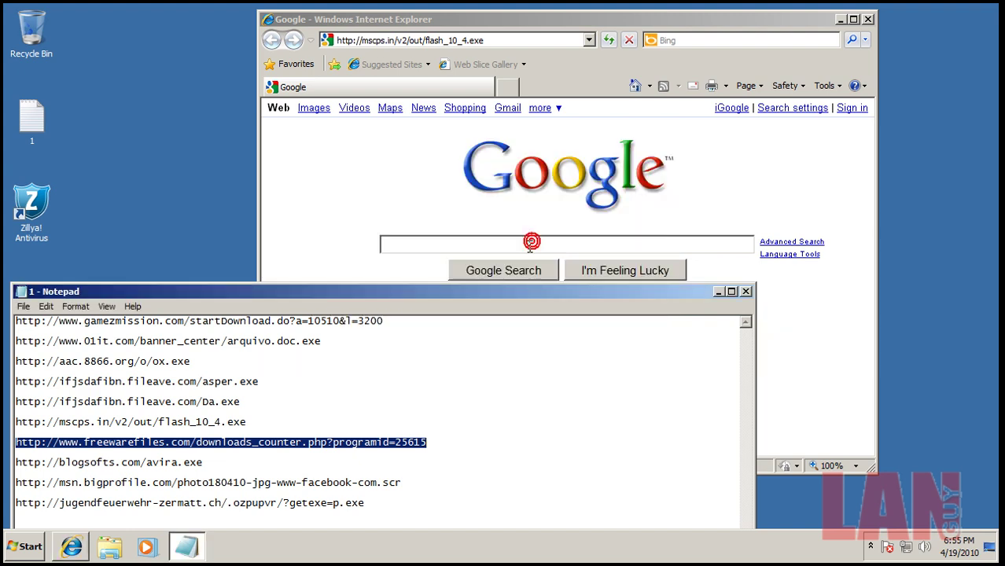
{"action": "left_click", "coordinate": [501, 41]}
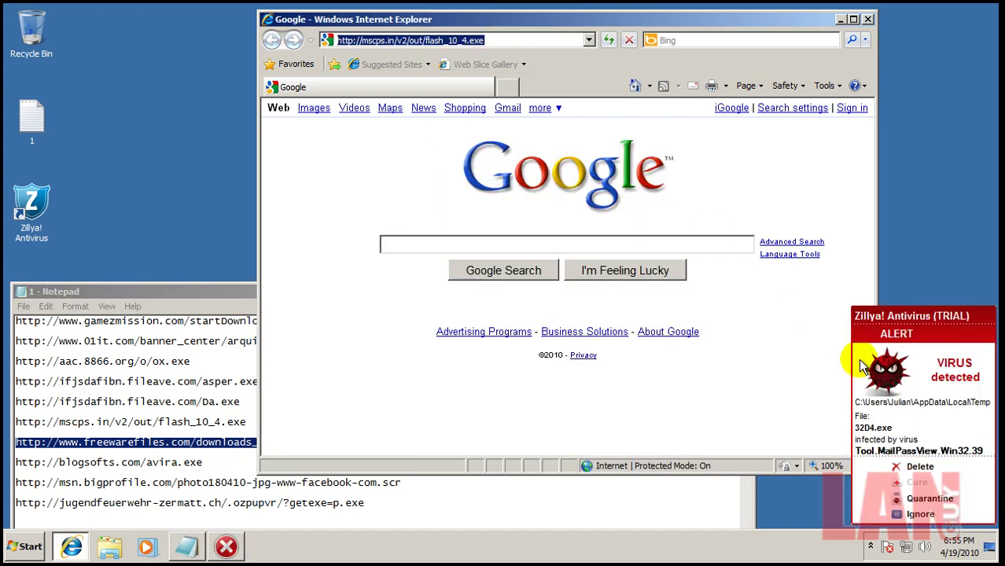
{"action": "left_click", "coordinate": [930, 498]}
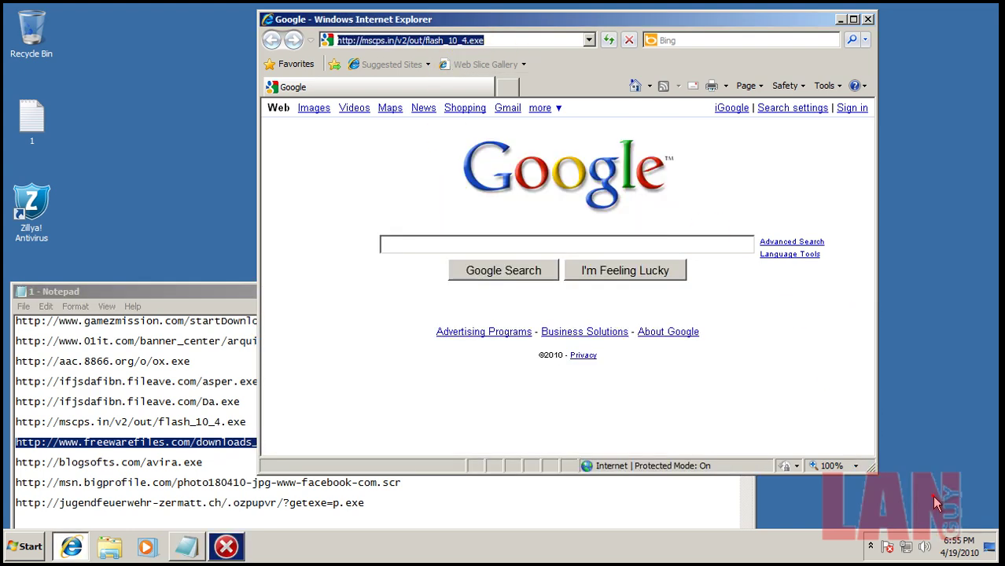
- Load the copied freewarefiles.com link in the browser and start the Free Fire Screensaver 1.2 download from Server 1
{"action": "right_click", "coordinate": [515, 36]}
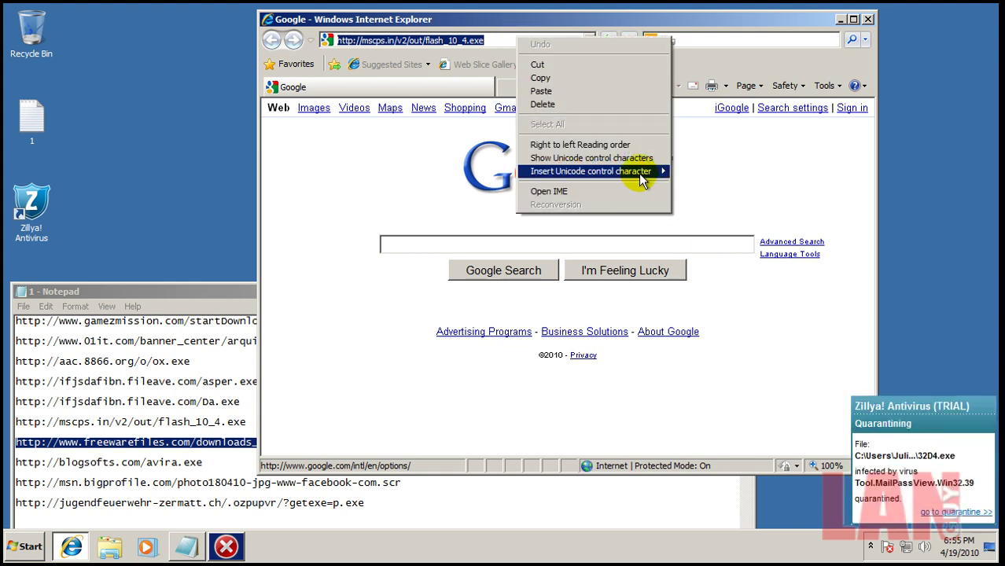
{"action": "left_click", "coordinate": [595, 89]}
{"action": "key", "text": "Return"}
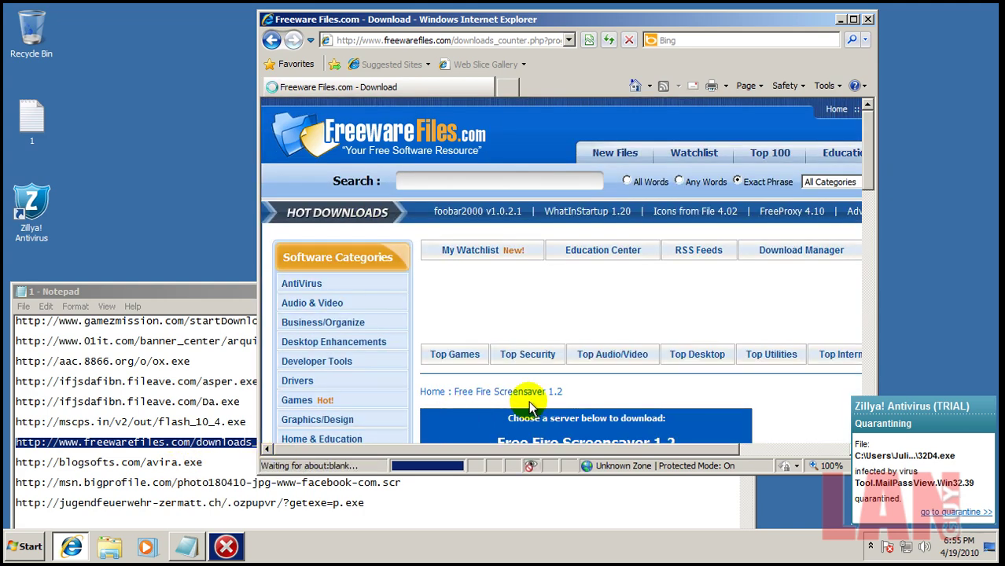
{"action": "scroll", "coordinate": [483, 417], "scroll_direction": "down", "scroll_amount": 2}
{"action": "scroll", "coordinate": [705, 405], "scroll_direction": "down", "scroll_amount": 1}
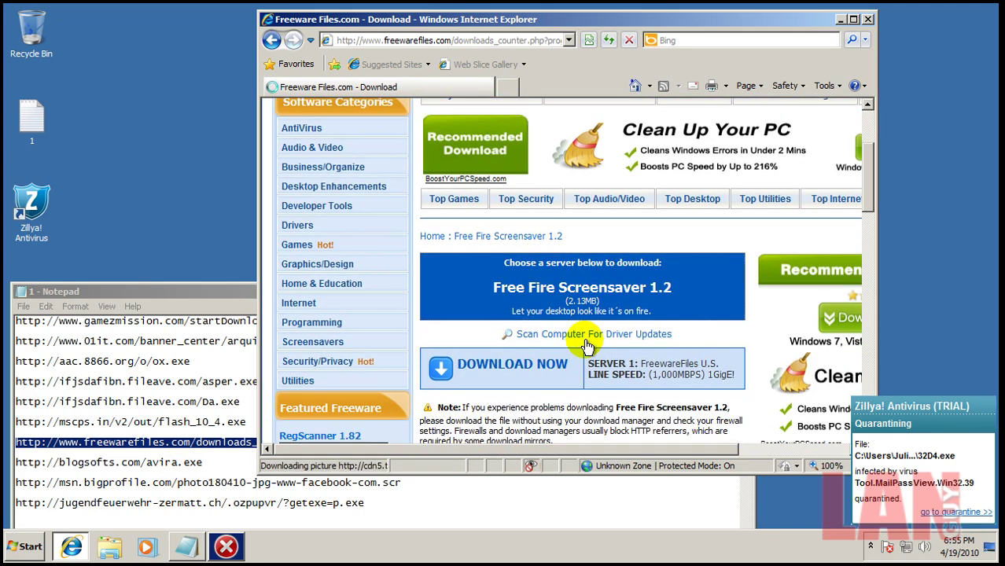
{"action": "left_click", "coordinate": [543, 373]}
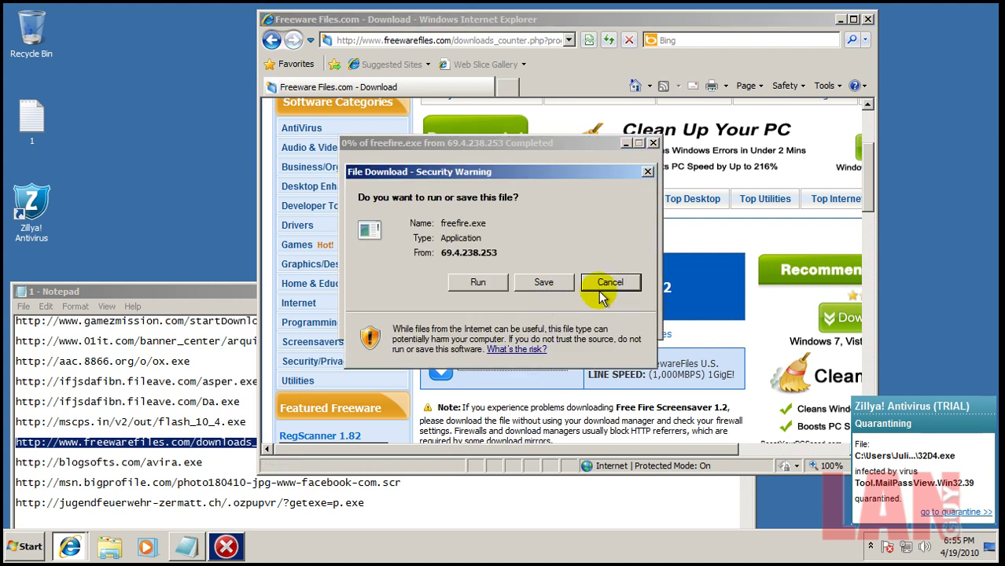
- Cancel the pending freefire.exe download, start it again from Server 1 and choose to run the file
{"action": "left_click", "coordinate": [625, 282]}
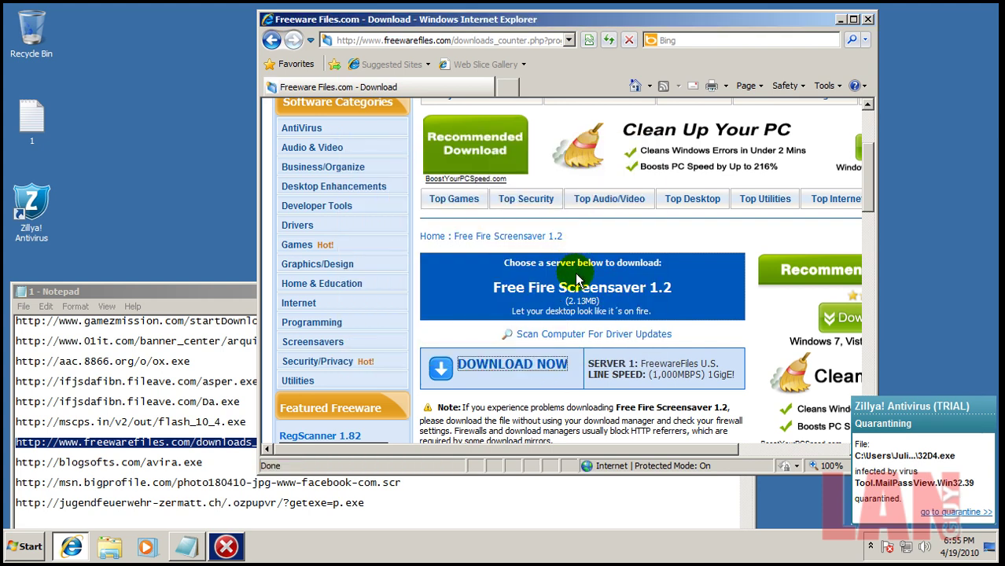
{"action": "left_click_drag", "start_coordinate": [623, 453], "coordinate": [684, 455]}
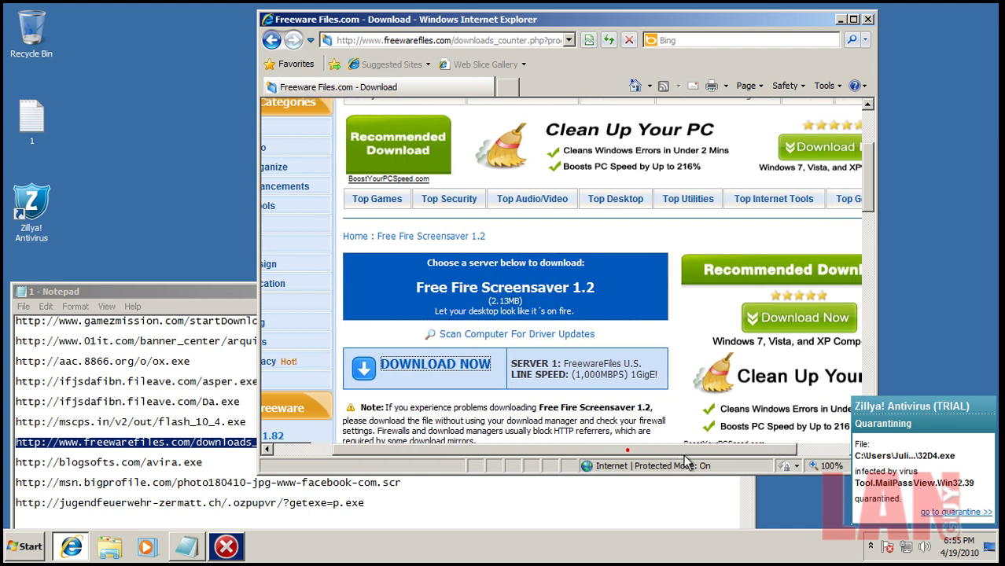
{"action": "left_click", "coordinate": [437, 364]}
{"action": "left_click", "coordinate": [480, 283]}
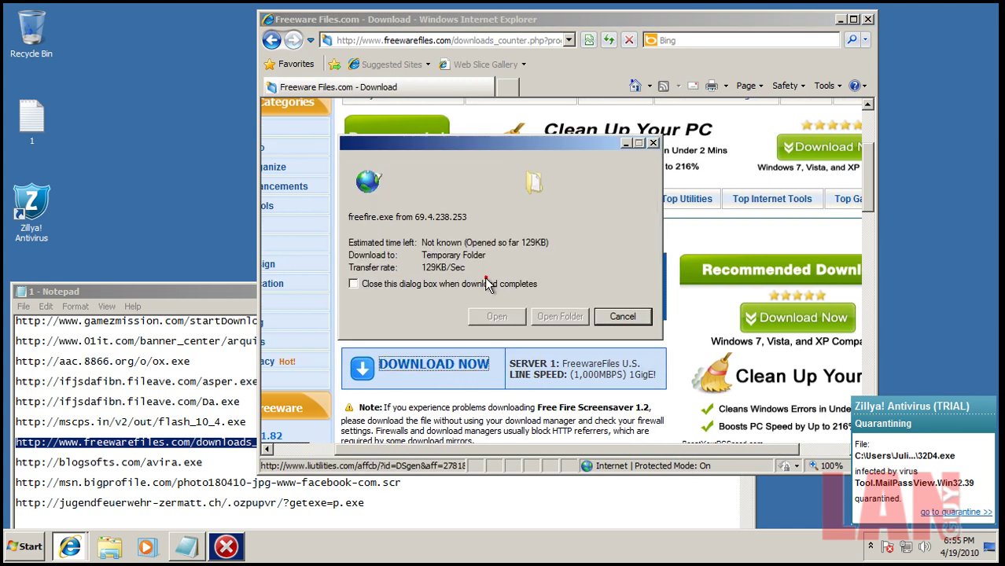
{"action": "left_click", "coordinate": [220, 468]}
{"action": "key", "text": "shift+Home"}
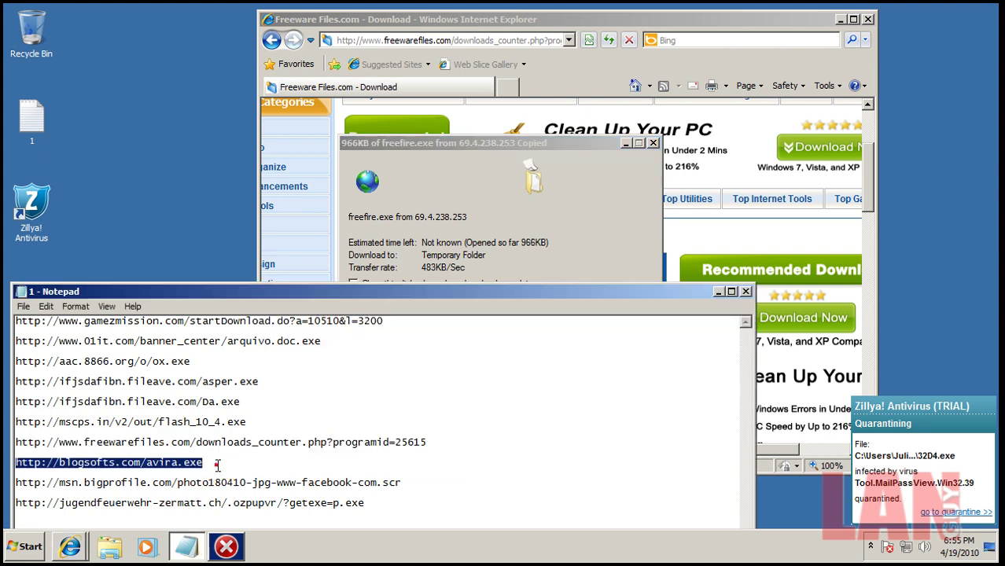
{"action": "right_click", "coordinate": [185, 457]}
{"action": "right_click", "coordinate": [184, 460]}
{"action": "right_click", "coordinate": [184, 460]}
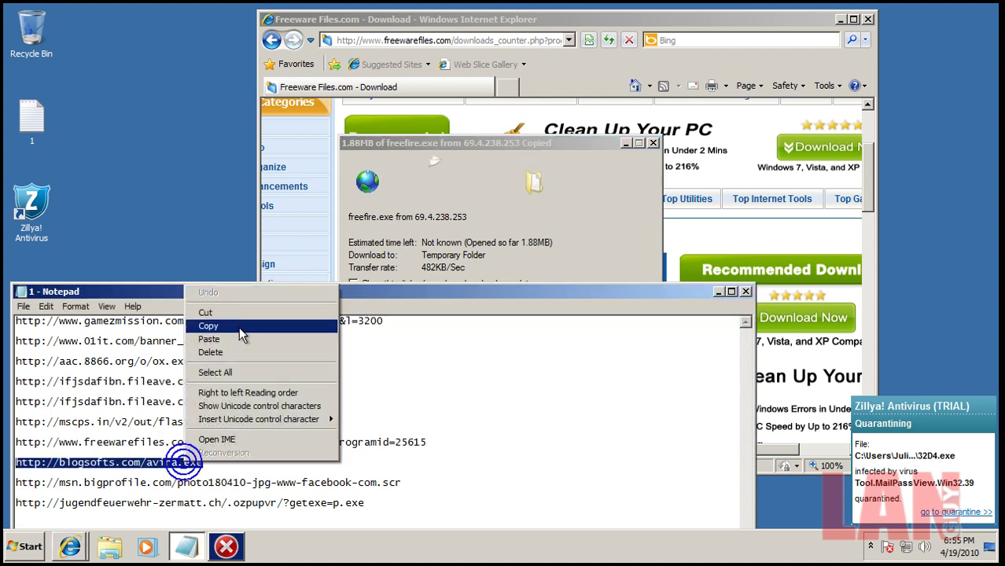
{"action": "left_click", "coordinate": [239, 327]}
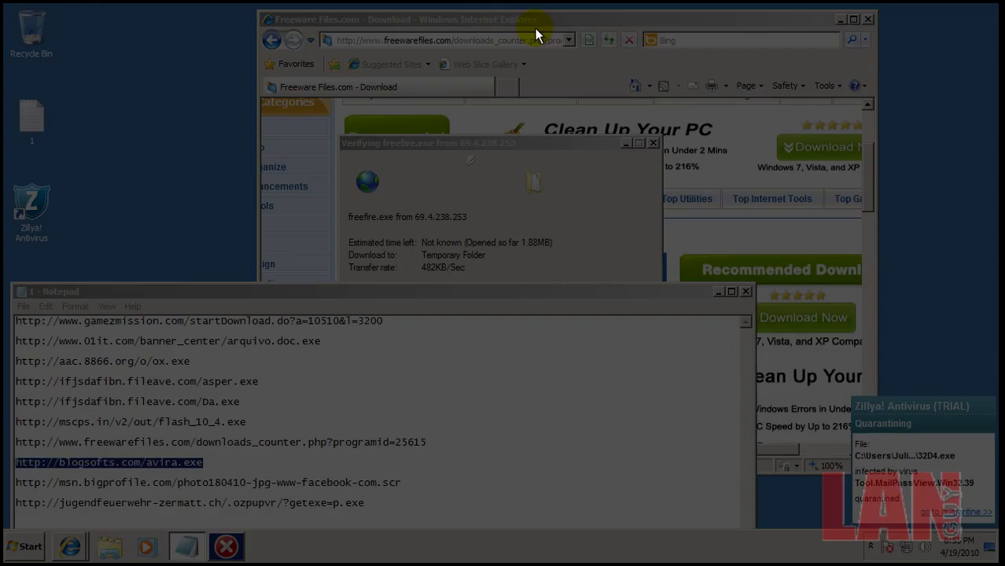
- Allow freefire.exe to run and install Free Fire Screensaver, accepting its license agreement
{"action": "left_click", "coordinate": [552, 253]}
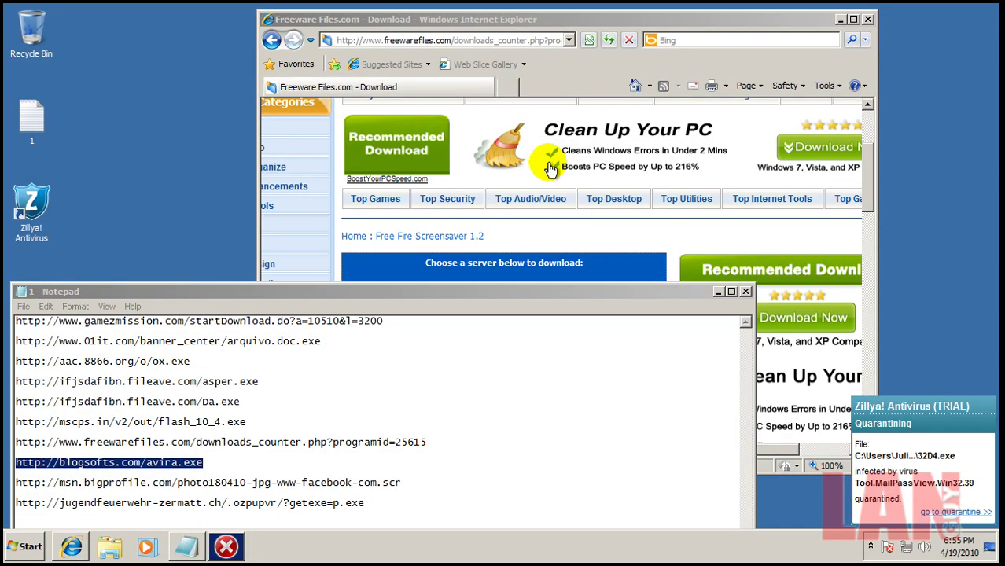
{"action": "left_click", "coordinate": [599, 393]}
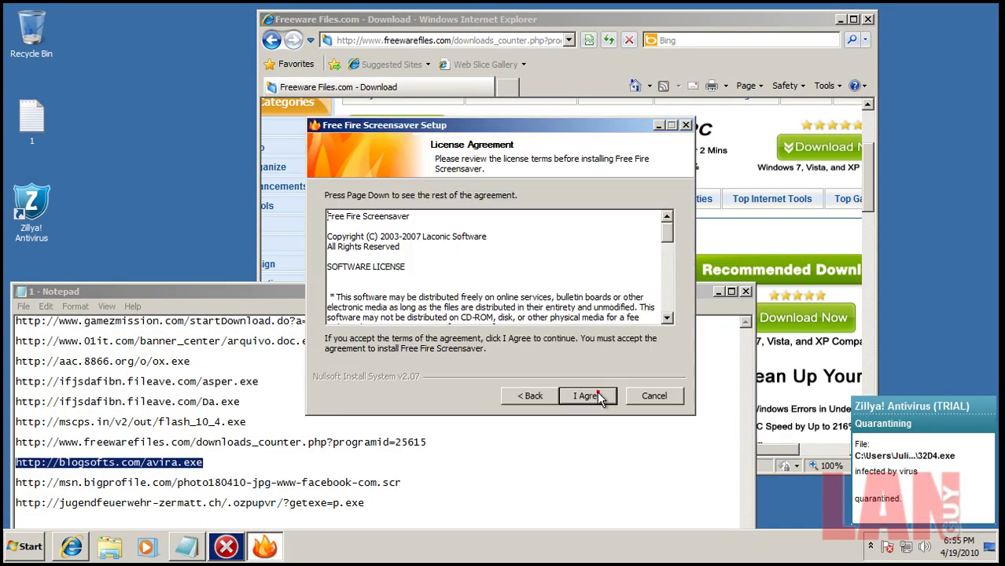
{"action": "left_click", "coordinate": [586, 395]}
{"action": "left_click", "coordinate": [581, 397]}
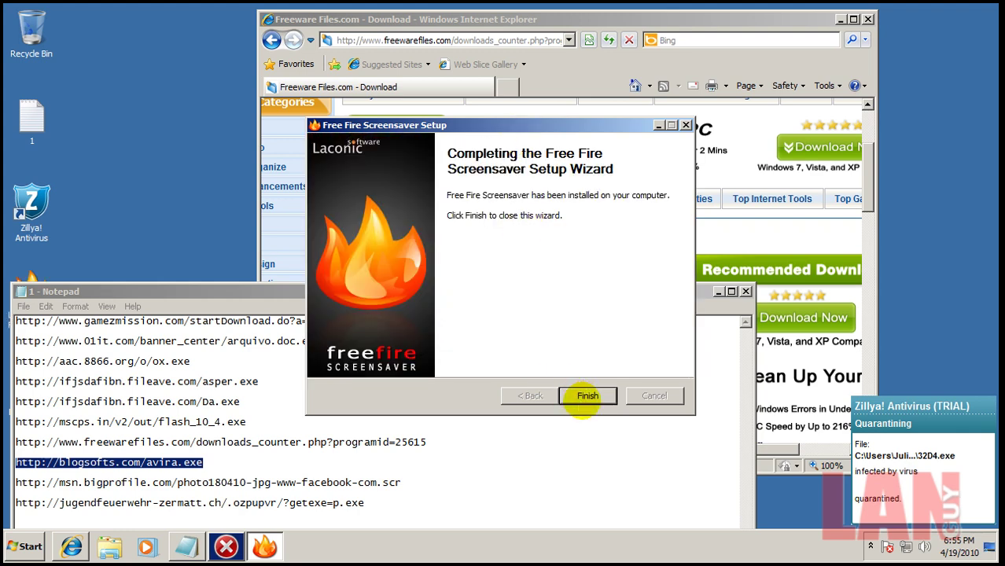
{"action": "left_click", "coordinate": [586, 394]}
- Load the copied blogsofts.com/avira.exe link in Internet Explorer
{"action": "left_click", "coordinate": [487, 40]}
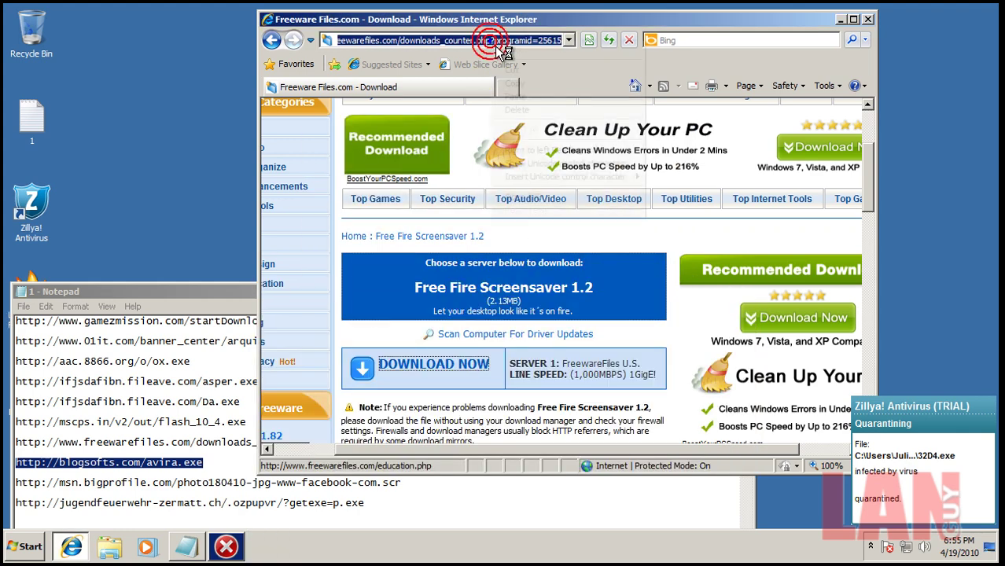
{"action": "right_click", "coordinate": [489, 41]}
{"action": "left_click", "coordinate": [546, 104]}
{"action": "key", "text": "Return"}
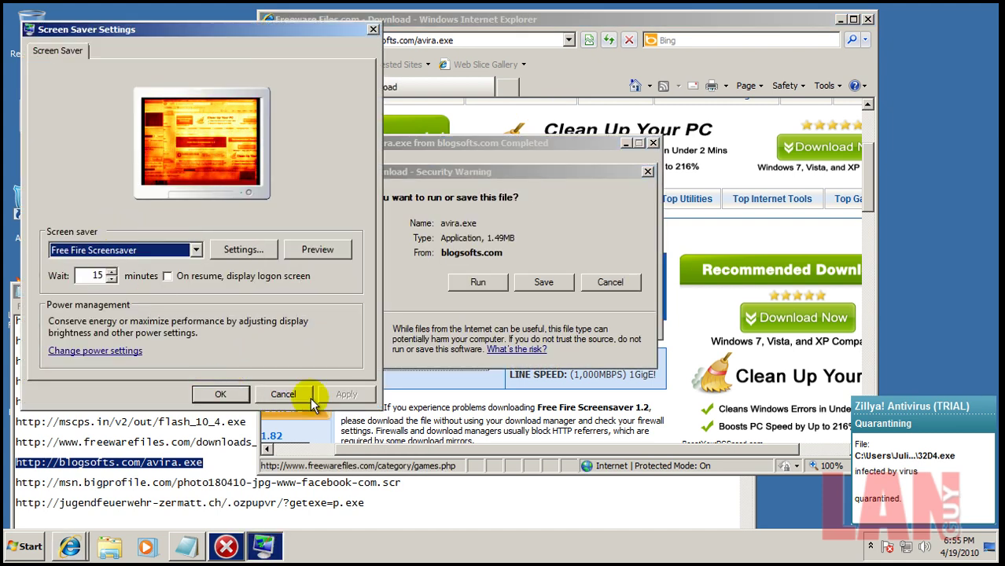
- Dismiss the Screen Saver Settings, then choose to run avira.exe and quarantine the avira[1].exe file flagged by Zillya! Antivirus
{"action": "left_click", "coordinate": [302, 395]}
{"action": "left_click", "coordinate": [478, 282]}
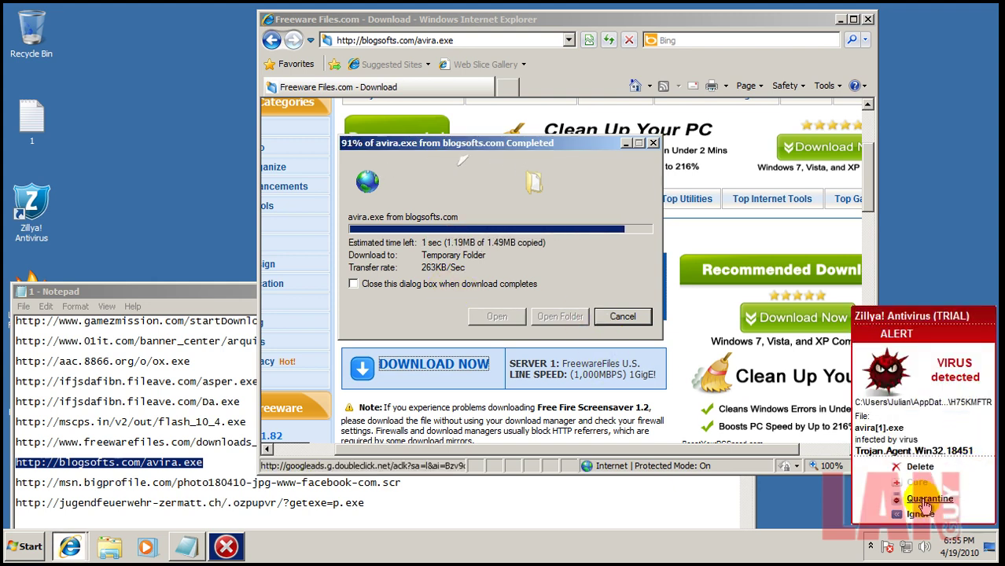
{"action": "left_click", "coordinate": [926, 502]}
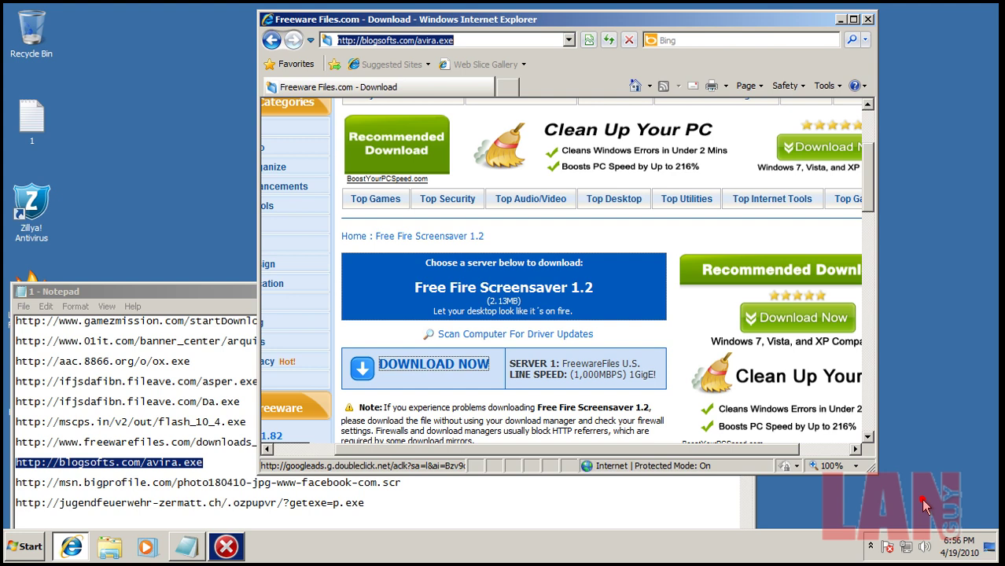
{"action": "left_click", "coordinate": [207, 481]}
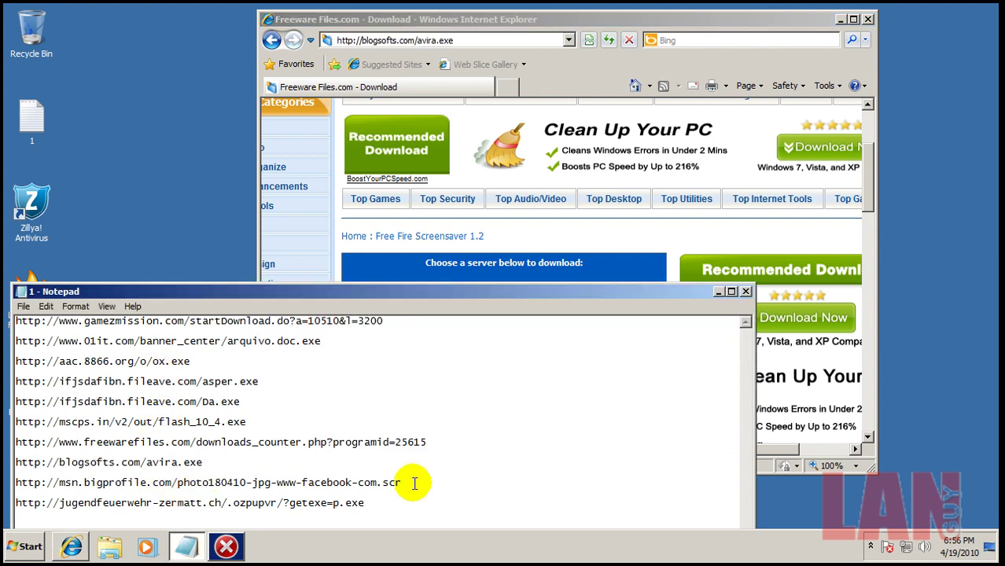
{"action": "left_click_drag", "start_coordinate": [417, 483], "coordinate": [14, 483]}
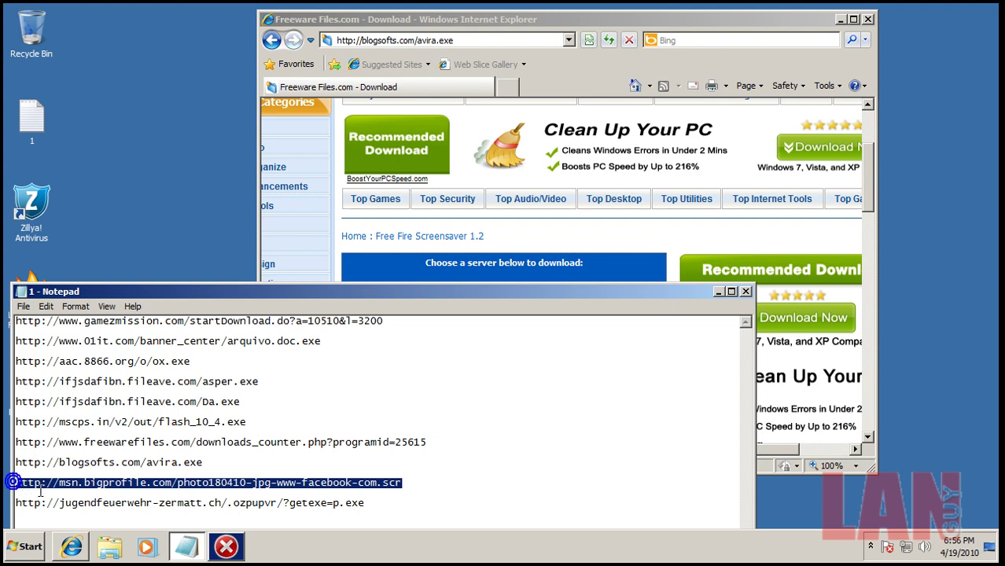
{"action": "right_click", "coordinate": [44, 497]}
{"action": "left_click", "coordinate": [79, 341]}
- Quarantine the flagged 21E8.exe file and grant flash_10_4[1].exe administrator permission to copy into System32
{"action": "left_click", "coordinate": [228, 553]}
{"action": "left_click", "coordinate": [679, 277]}
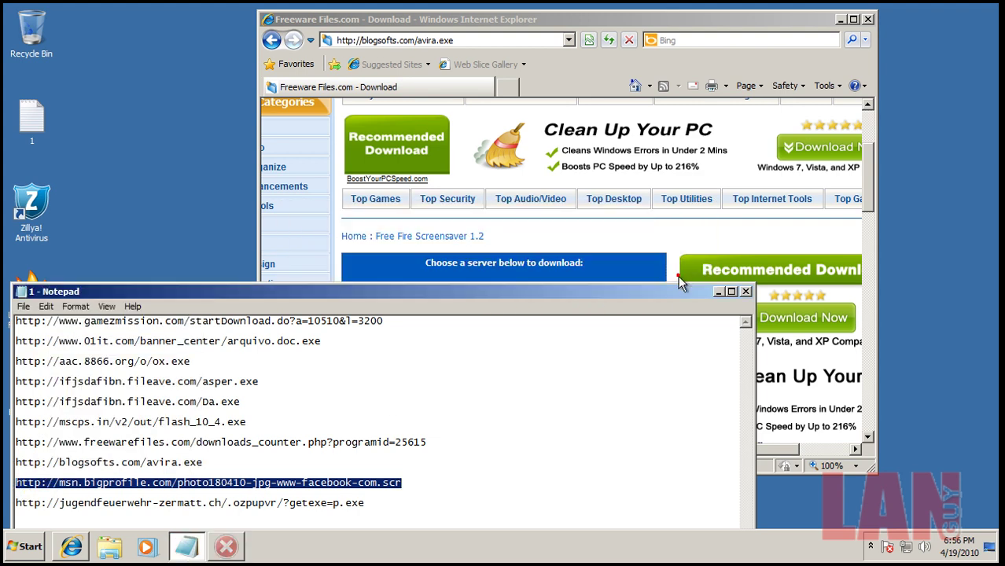
{"action": "left_click", "coordinate": [677, 277]}
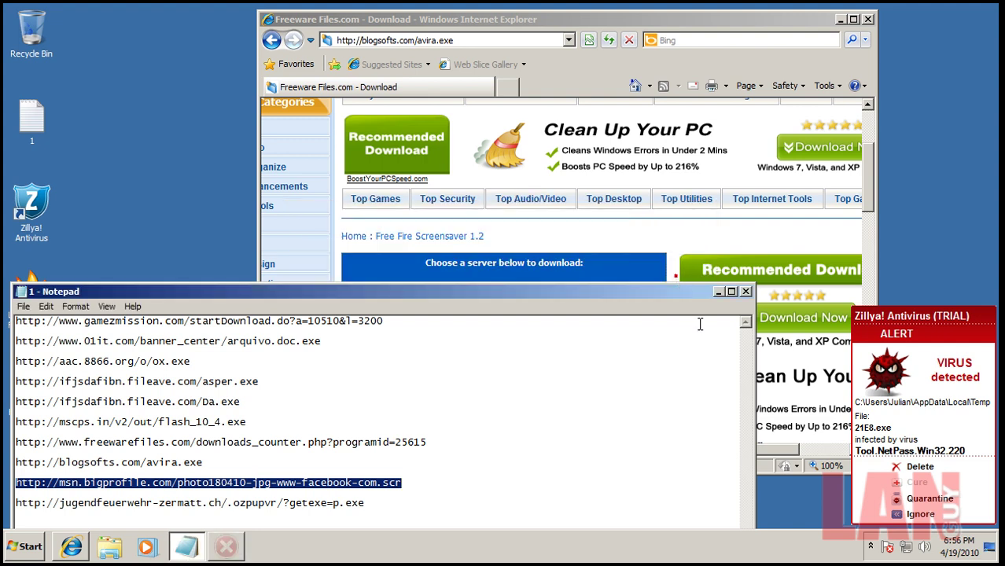
{"action": "left_click", "coordinate": [928, 498]}
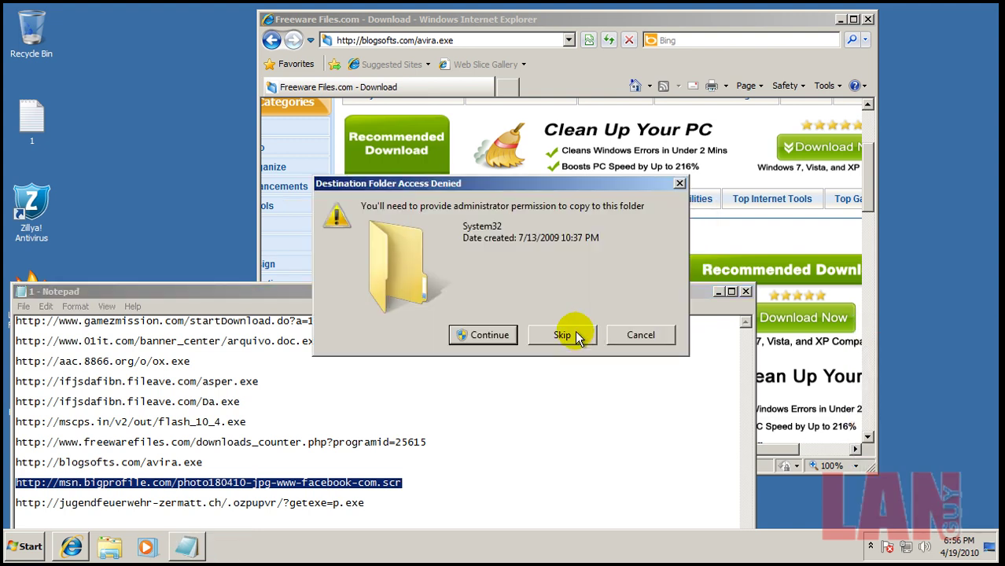
{"action": "left_click", "coordinate": [481, 331]}
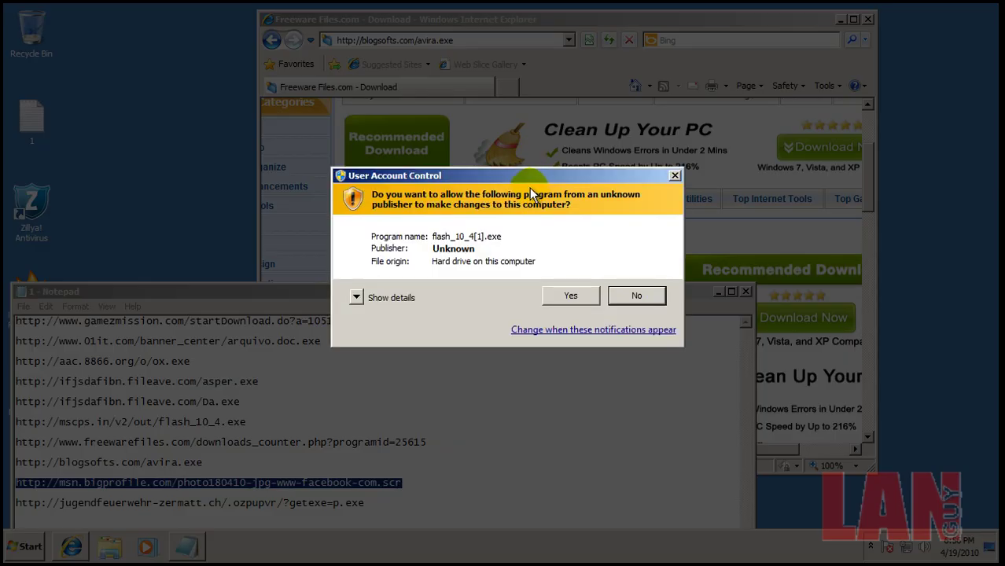
{"action": "left_click", "coordinate": [564, 298]}
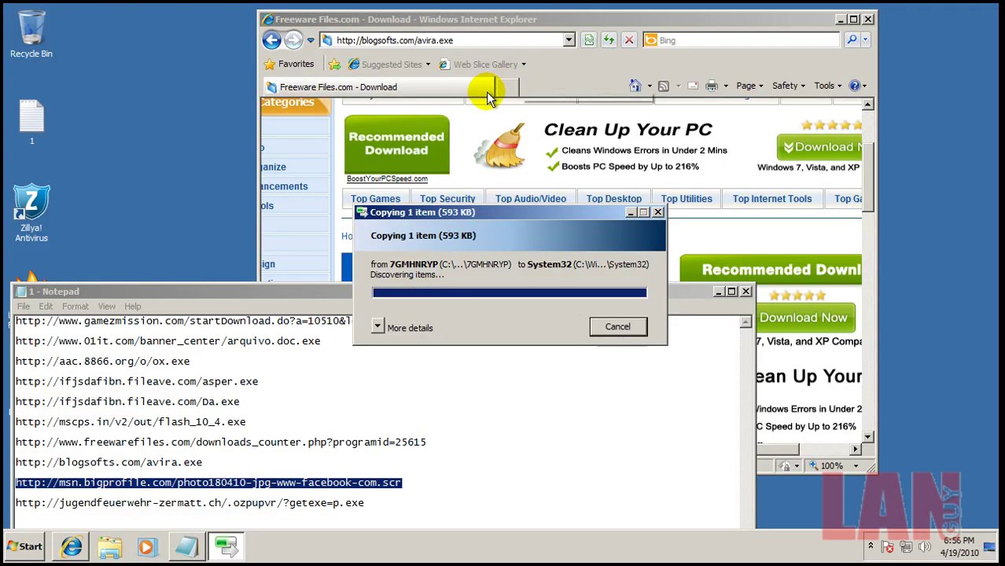
- Load the copied msn.bigprofile.com link in Internet Explorer
{"action": "left_click", "coordinate": [486, 41]}
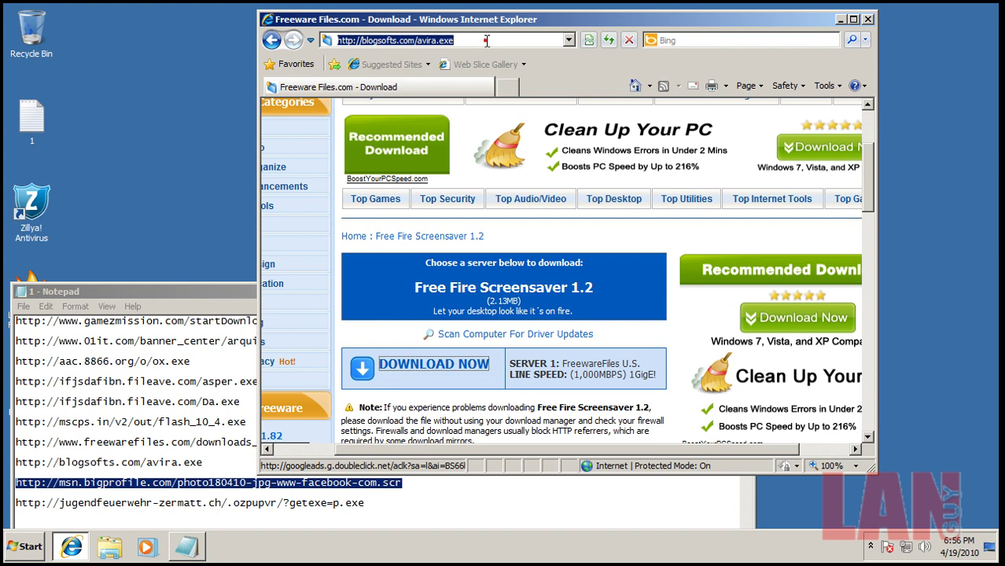
{"action": "right_click", "coordinate": [486, 41]}
{"action": "left_click", "coordinate": [504, 94]}
{"action": "key", "text": "Return"}
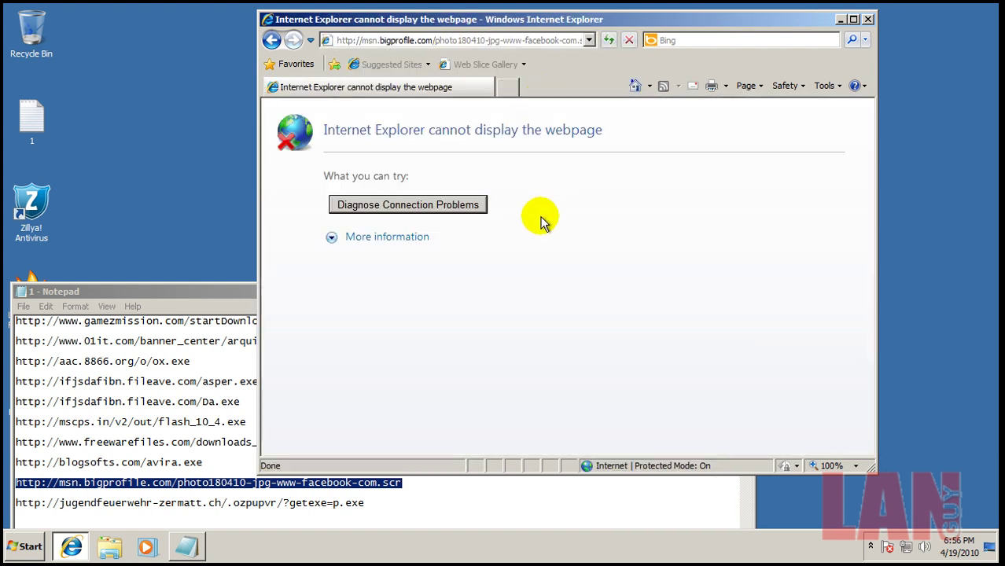
{"action": "left_click_drag", "start_coordinate": [380, 509], "coordinate": [24, 504]}
{"action": "right_click", "coordinate": [31, 504]}
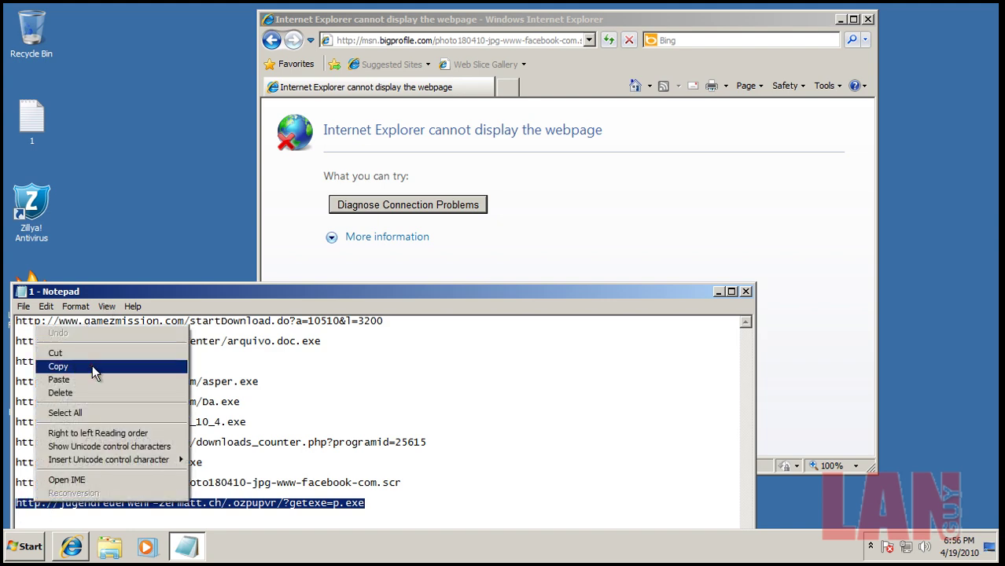
{"action": "left_click", "coordinate": [90, 365]}
- Load the copied jugendfeuerwehr-zermatt.ch link in Internet Explorer and choose to run p.exe
{"action": "left_click", "coordinate": [442, 41]}
{"action": "right_click", "coordinate": [442, 38]}
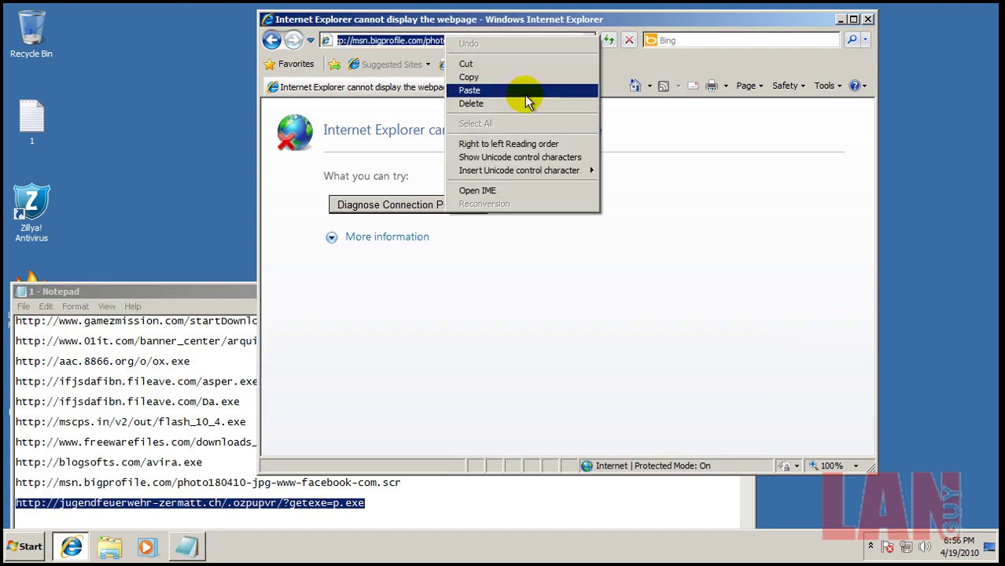
{"action": "left_click", "coordinate": [527, 91]}
{"action": "key", "text": "Return"}
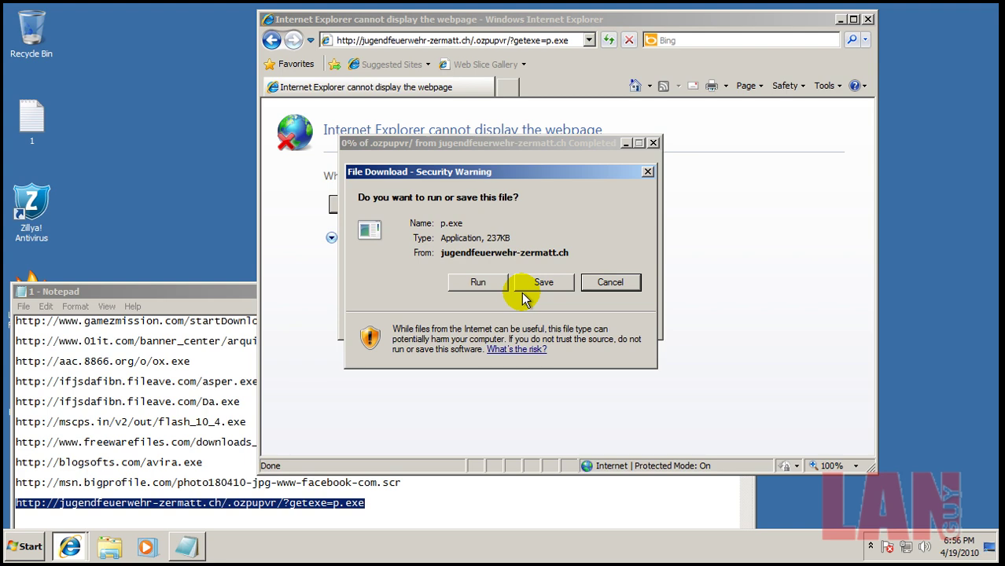
{"action": "left_click", "coordinate": [492, 278]}
- Confirm running p.exe despite its unknown publisher, and close both the Notepad list and Internet Explorer
{"action": "left_click", "coordinate": [575, 506]}
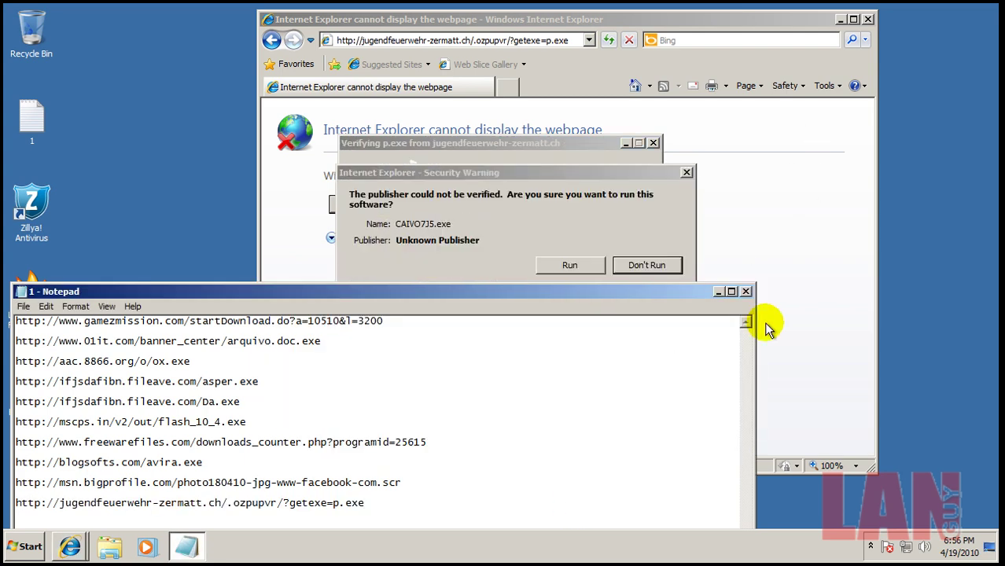
{"action": "left_click", "coordinate": [746, 292]}
{"action": "left_click", "coordinate": [588, 268]}
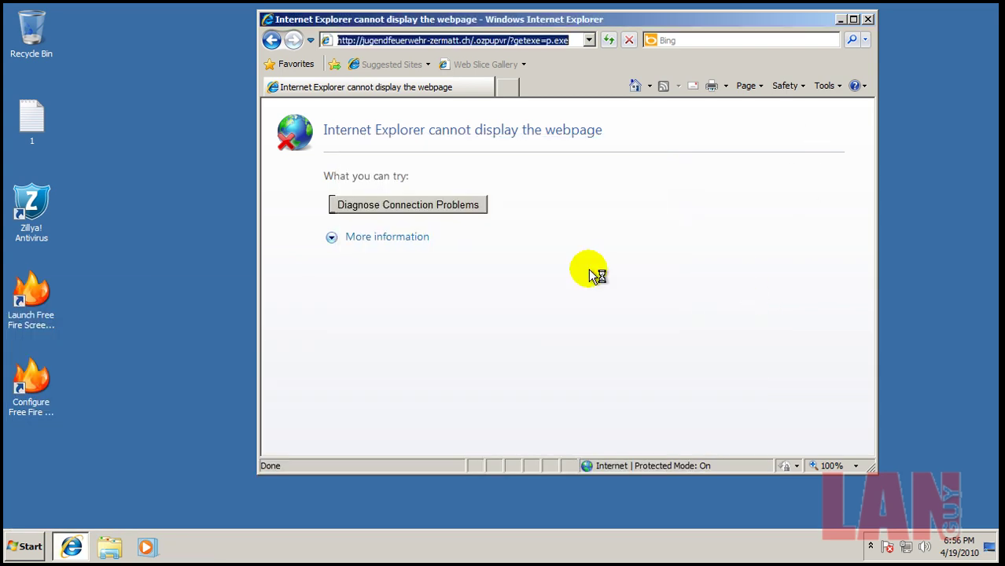
{"action": "left_click", "coordinate": [869, 21]}
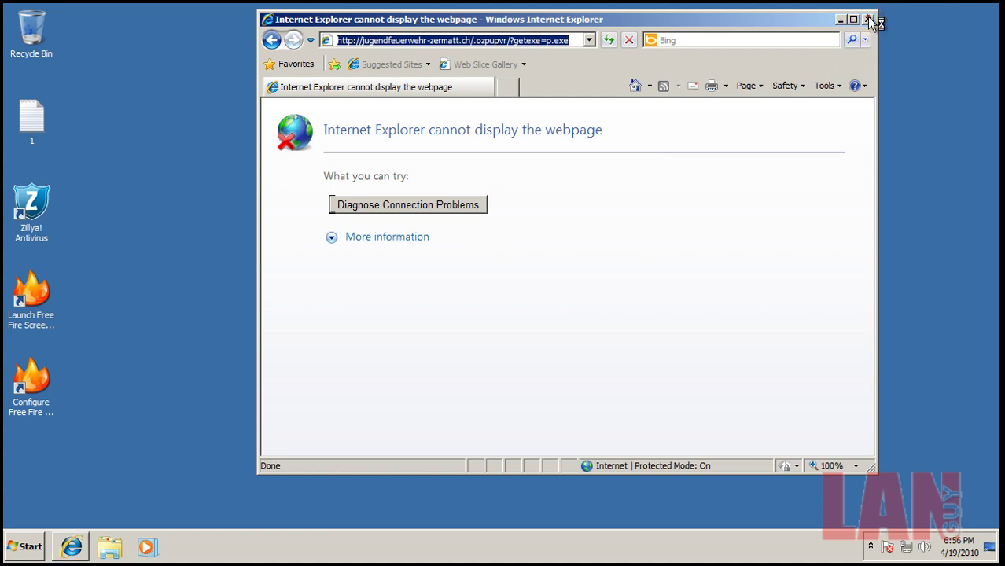
- Open Zillya! Antivirus, apply the Quarantine action to all listed active threats and close the results report
{"action": "left_click", "coordinate": [871, 546]}
{"action": "left_click", "coordinate": [857, 480]}
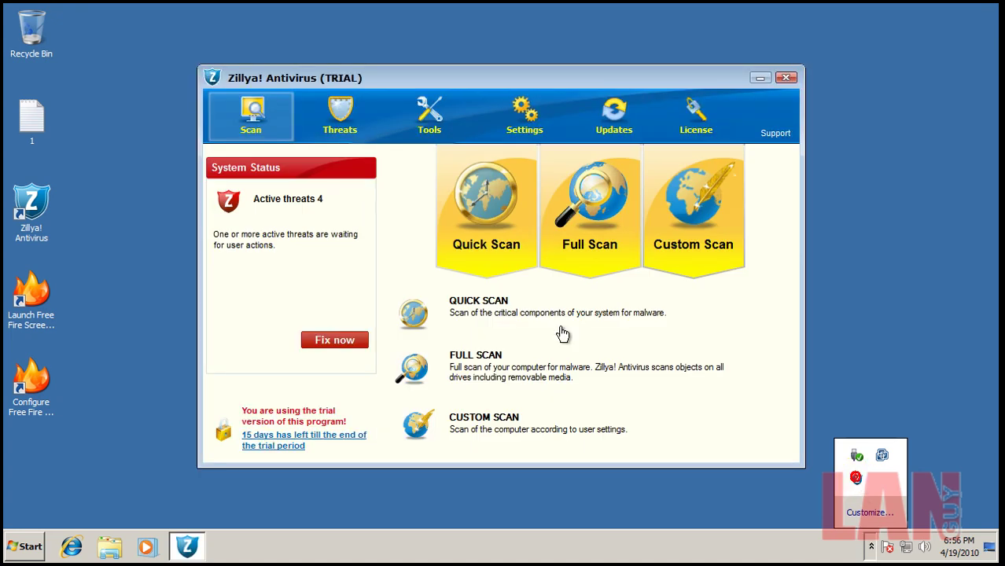
{"action": "left_click", "coordinate": [348, 341]}
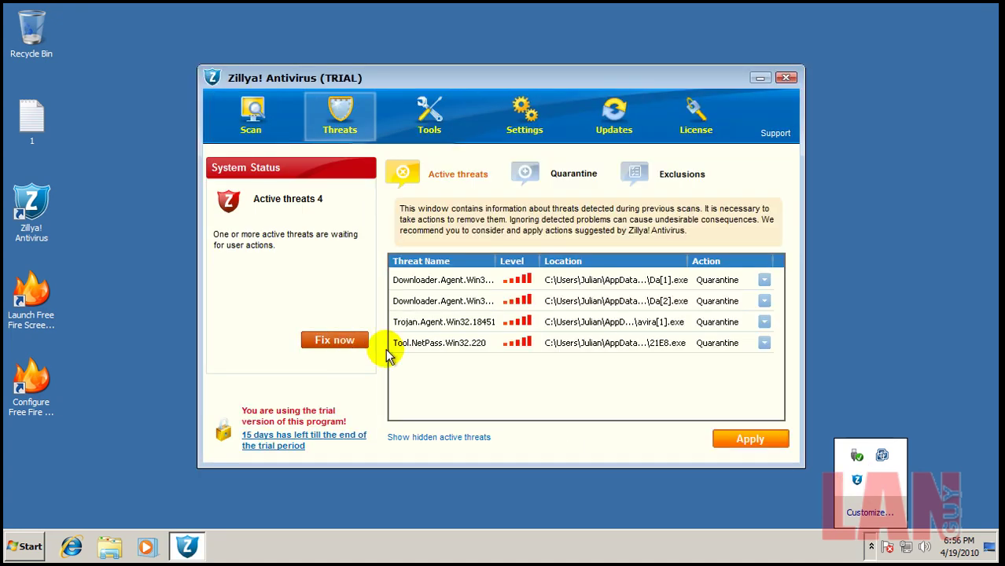
{"action": "left_click", "coordinate": [717, 442]}
{"action": "left_click", "coordinate": [751, 438]}
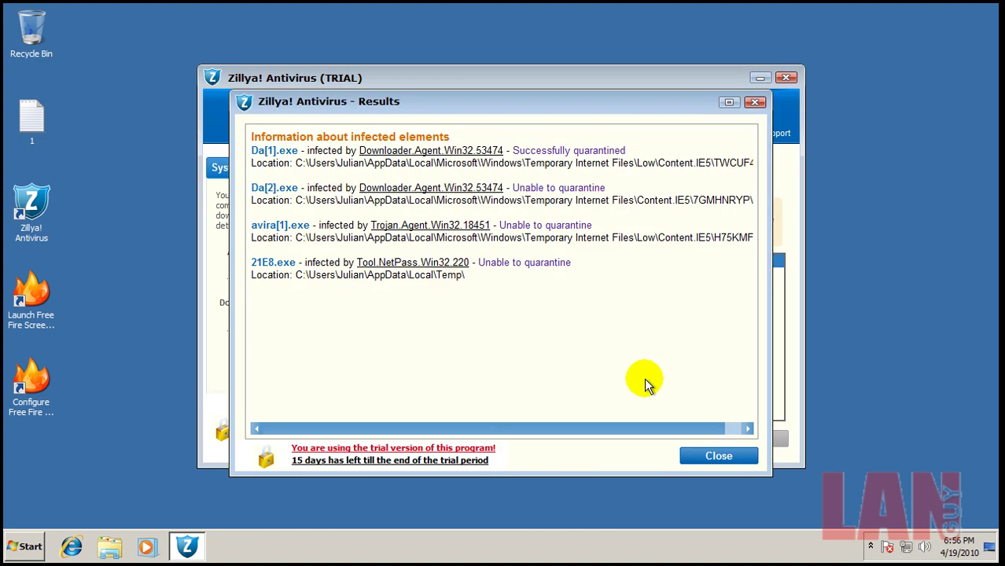
{"action": "left_click", "coordinate": [713, 456]}
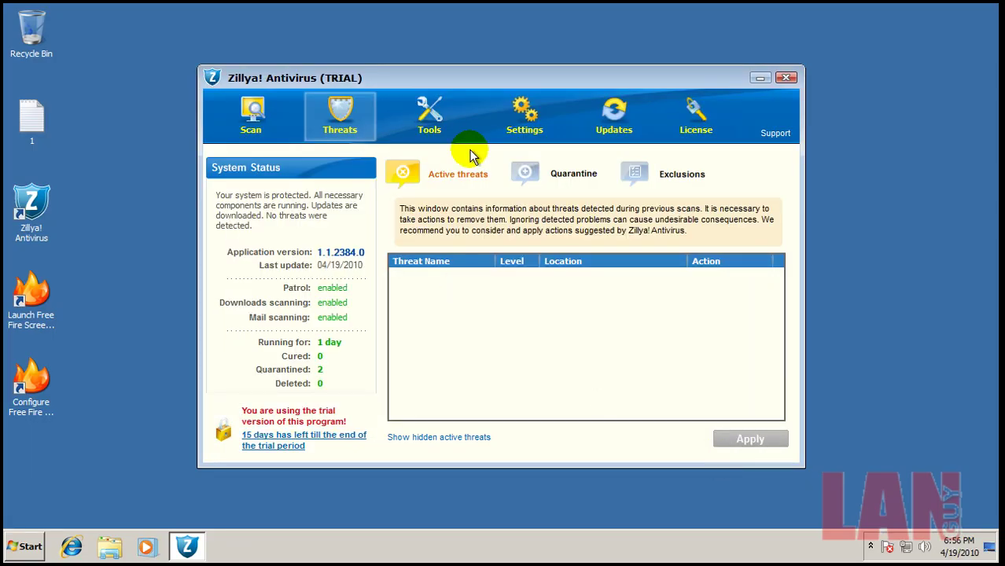
- Run a Quick Scan of the system with Zillya! Antivirus and close its scan report
{"action": "left_click", "coordinate": [269, 127]}
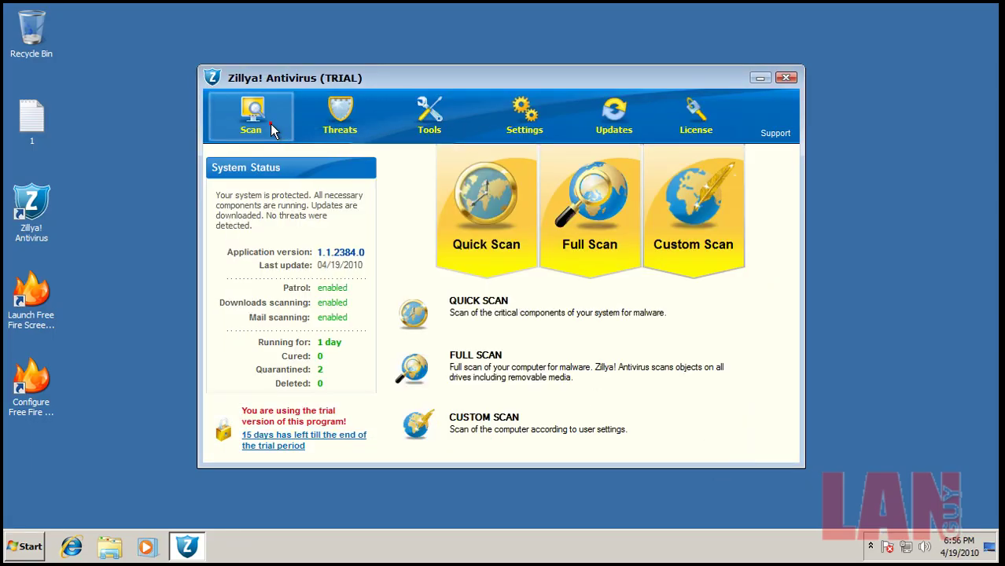
{"action": "left_click", "coordinate": [579, 196]}
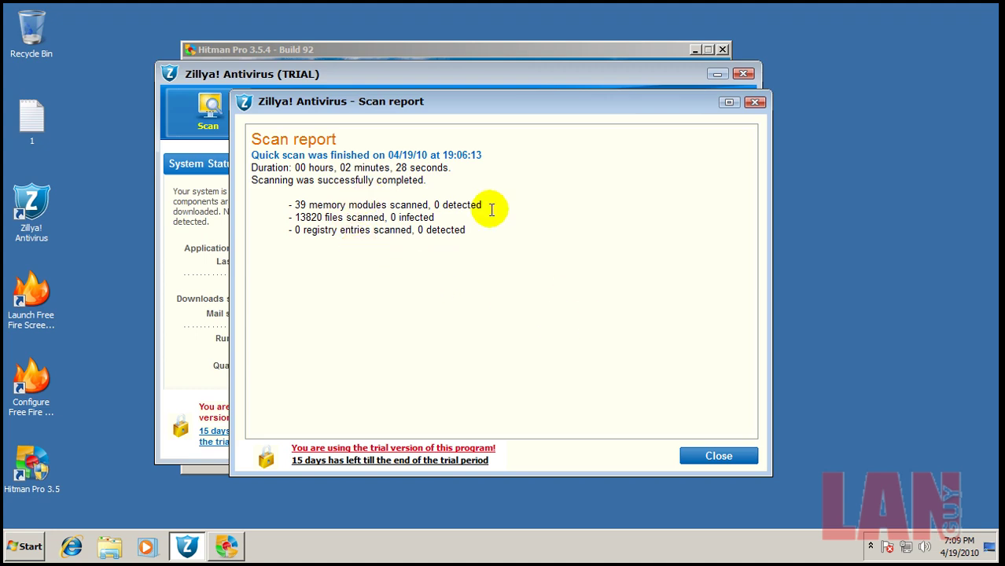
{"action": "left_click", "coordinate": [707, 456]}
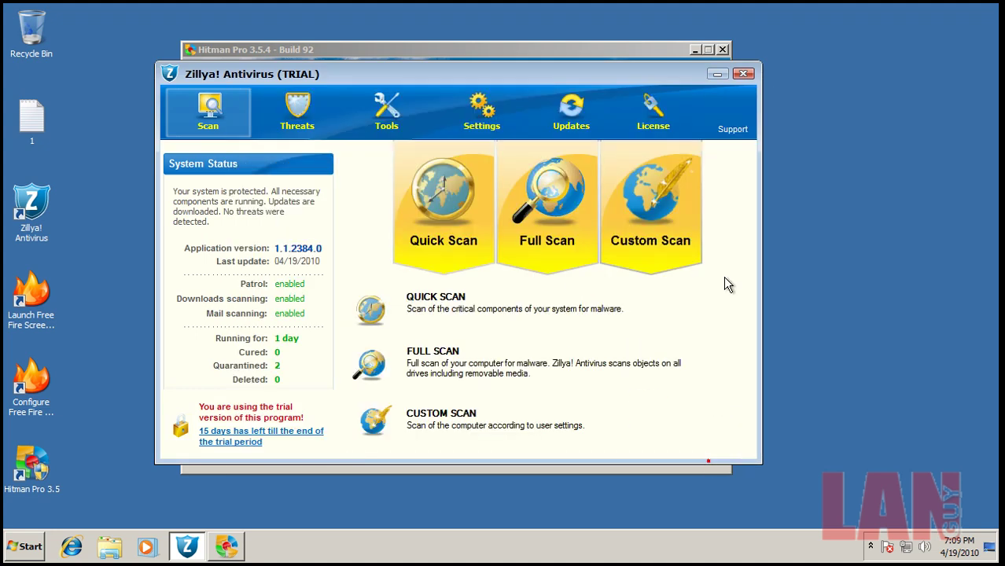
- Close Zillya! Antivirus, accept all terms of the Hitman Pro 3.5 license agreement and scan the system for malicious software
{"action": "left_click", "coordinate": [745, 79]}
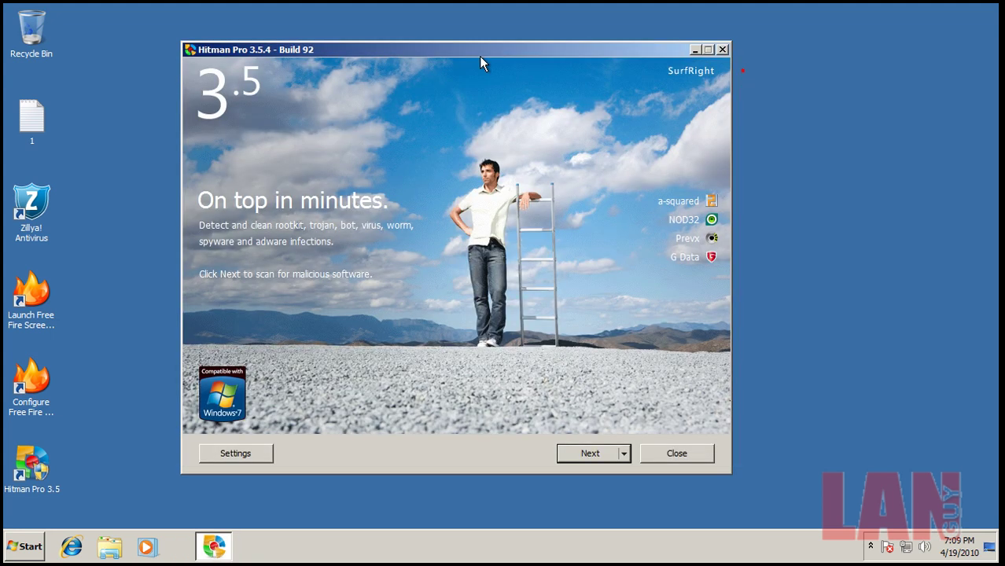
{"action": "left_click", "coordinate": [586, 453]}
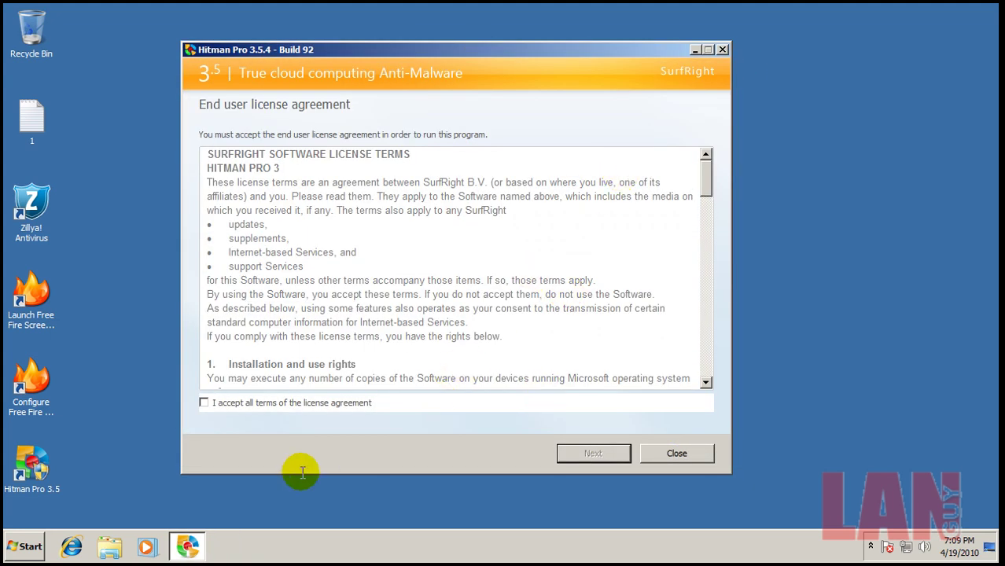
{"action": "left_click", "coordinate": [203, 402]}
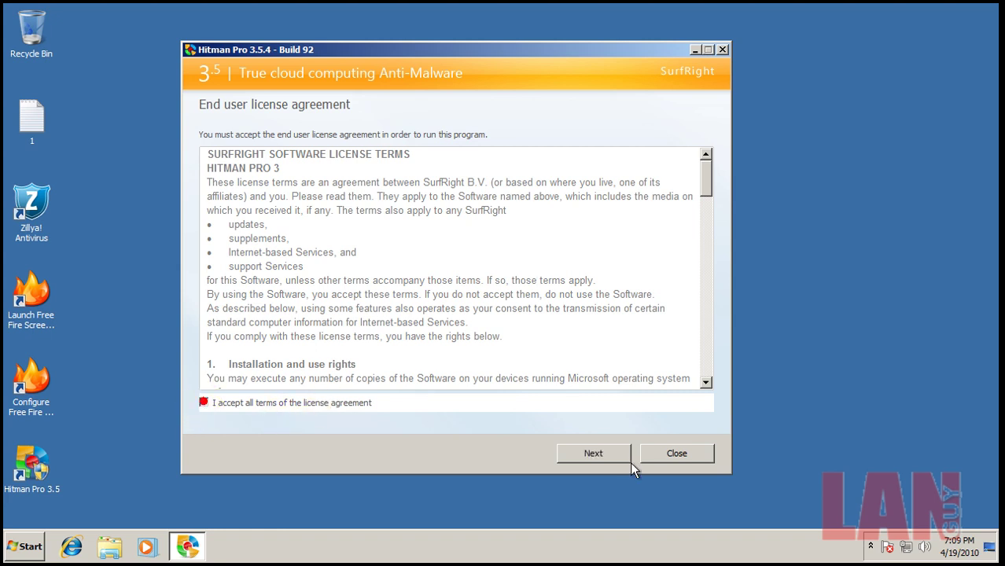
{"action": "left_click", "coordinate": [591, 453]}
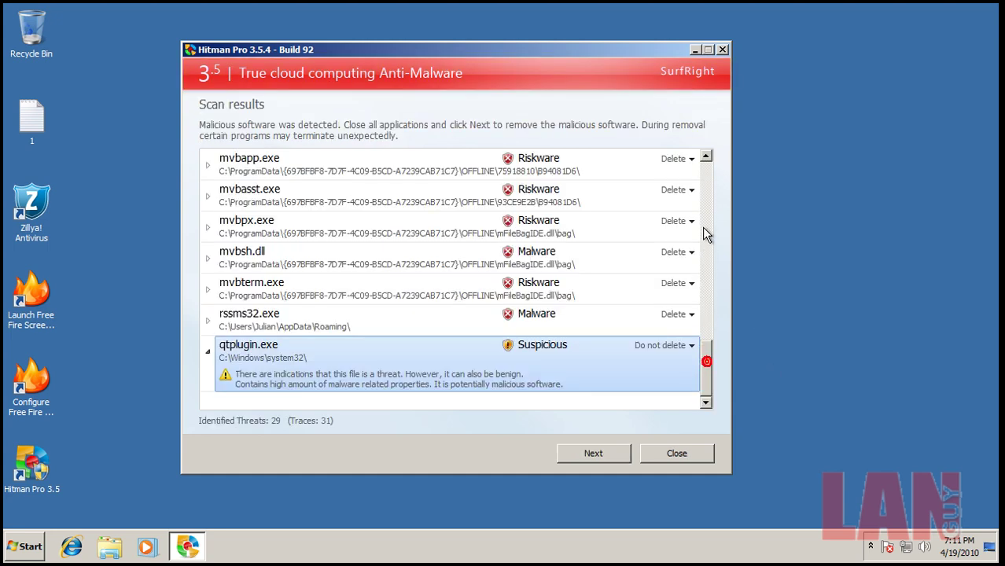
- Examine the full list of detected files in the Hitman Pro scan results, including their classifications, locations and proposed actions
{"action": "left_click_drag", "start_coordinate": [708, 367], "coordinate": [712, 147]}
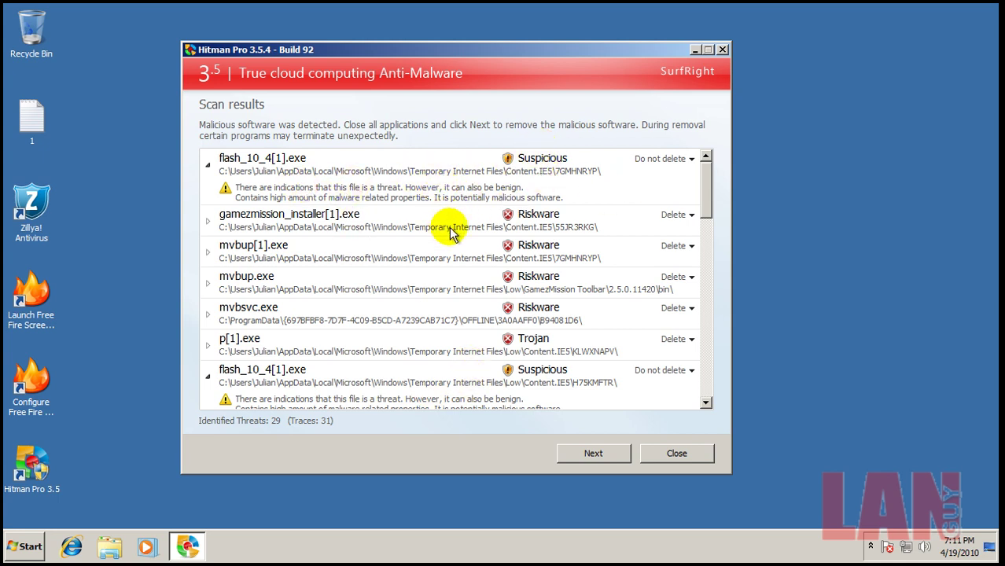
{"action": "left_click", "coordinate": [389, 320]}
{"action": "scroll", "coordinate": [589, 358], "scroll_direction": "down", "scroll_amount": 3}
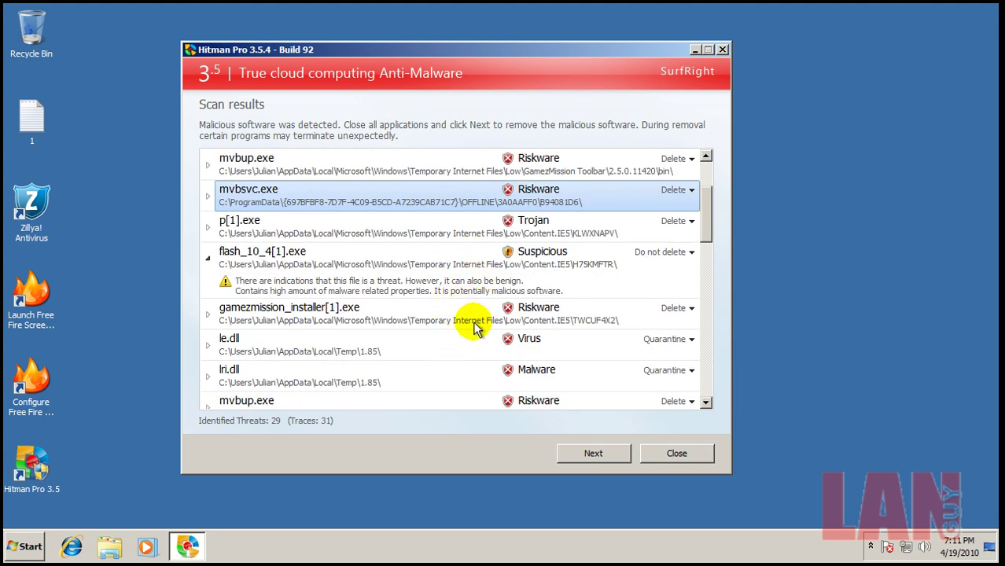
{"action": "scroll", "coordinate": [449, 322], "scroll_direction": "down", "scroll_amount": 3}
{"action": "left_click", "coordinate": [362, 239]}
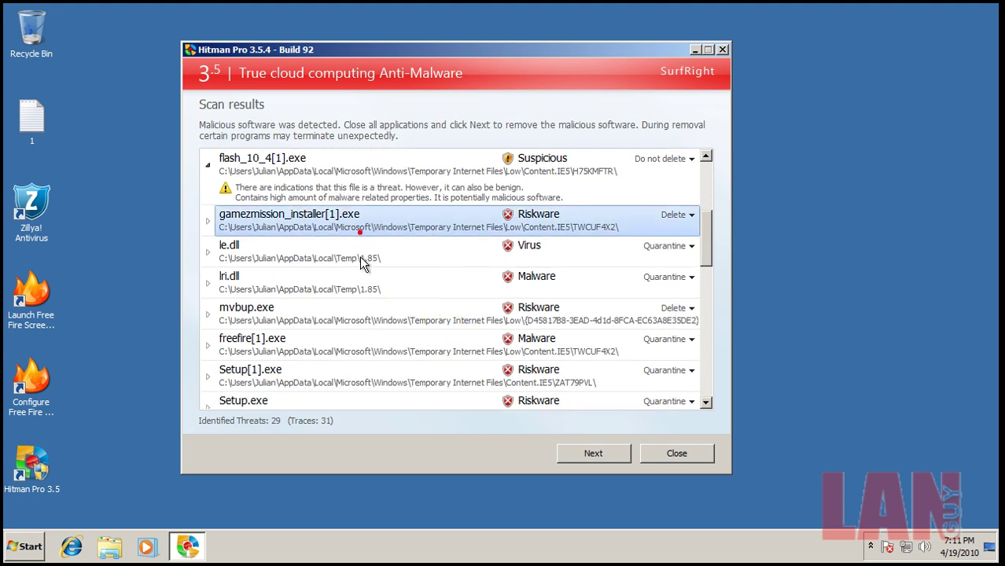
{"action": "left_click", "coordinate": [363, 277]}
{"action": "scroll", "coordinate": [471, 327], "scroll_direction": "down", "scroll_amount": 3}
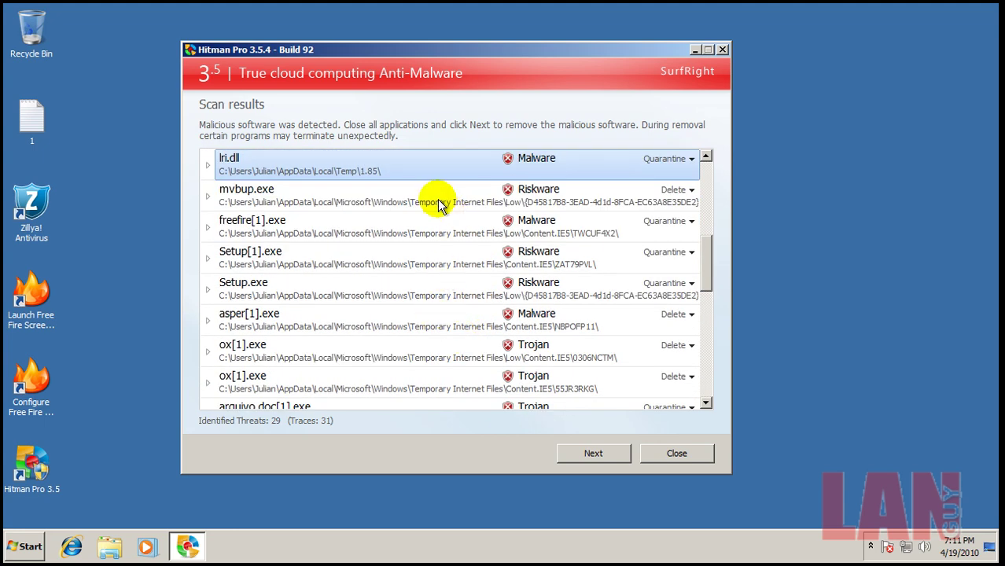
{"action": "scroll", "coordinate": [444, 275], "scroll_direction": "down", "scroll_amount": 6}
{"action": "scroll", "coordinate": [445, 281], "scroll_direction": "down", "scroll_amount": 4}
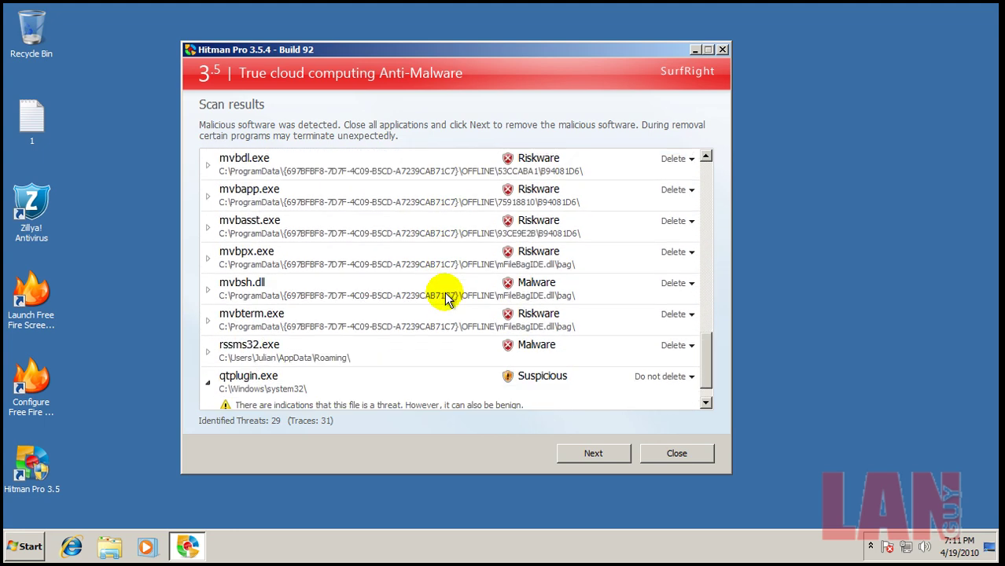
{"action": "left_click", "coordinate": [432, 252]}
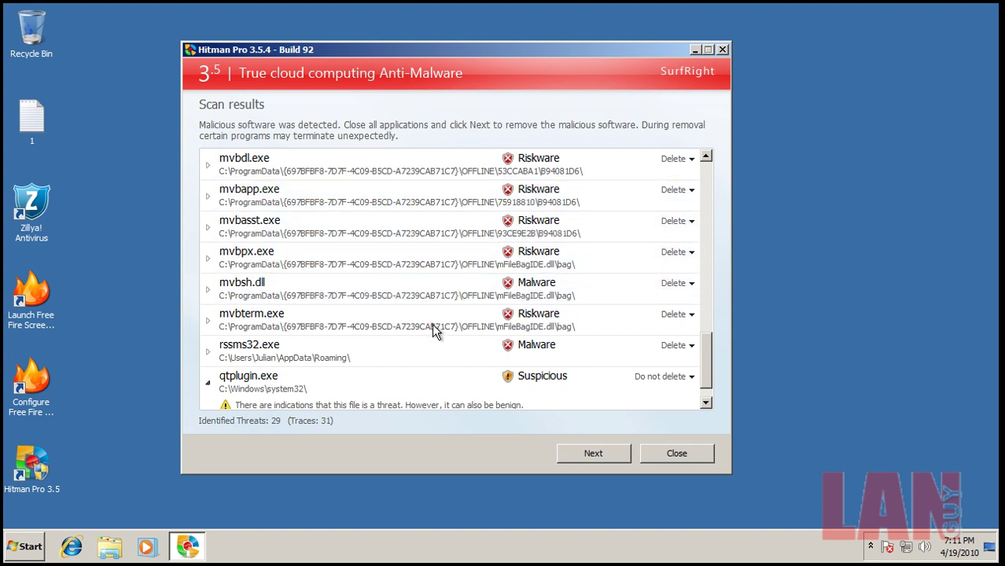
{"action": "left_click", "coordinate": [348, 376]}
{"action": "left_click", "coordinate": [373, 323]}
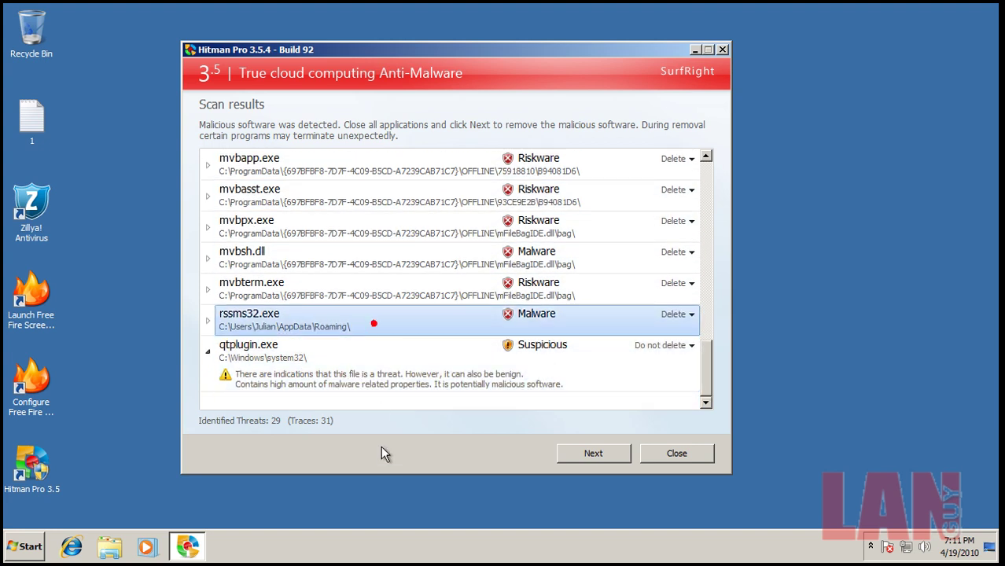
{"action": "left_click", "coordinate": [368, 375]}
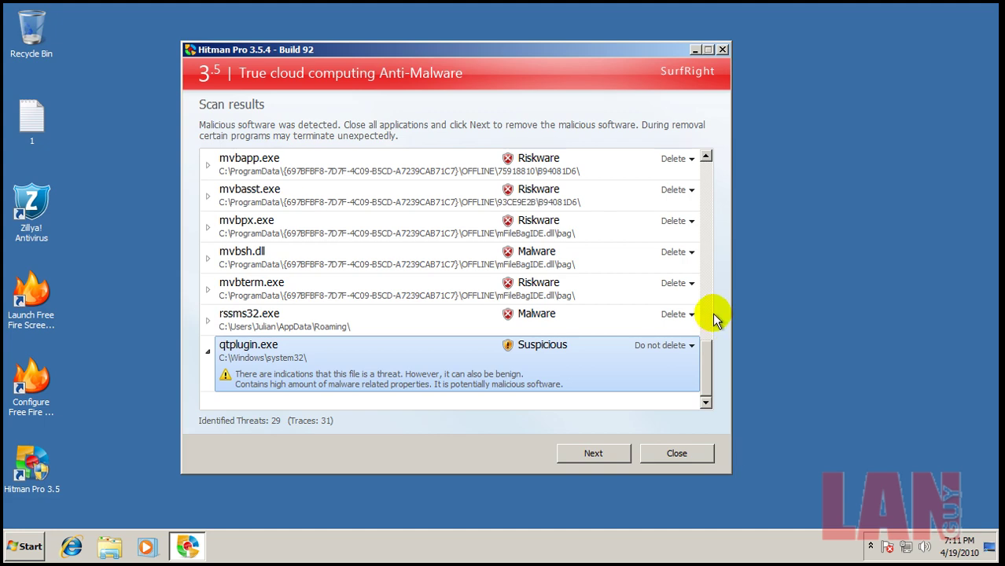
- Close Hitman Pro without removing the detected files and reopen the main window of Zillya! Antivirus
{"action": "left_click", "coordinate": [706, 452]}
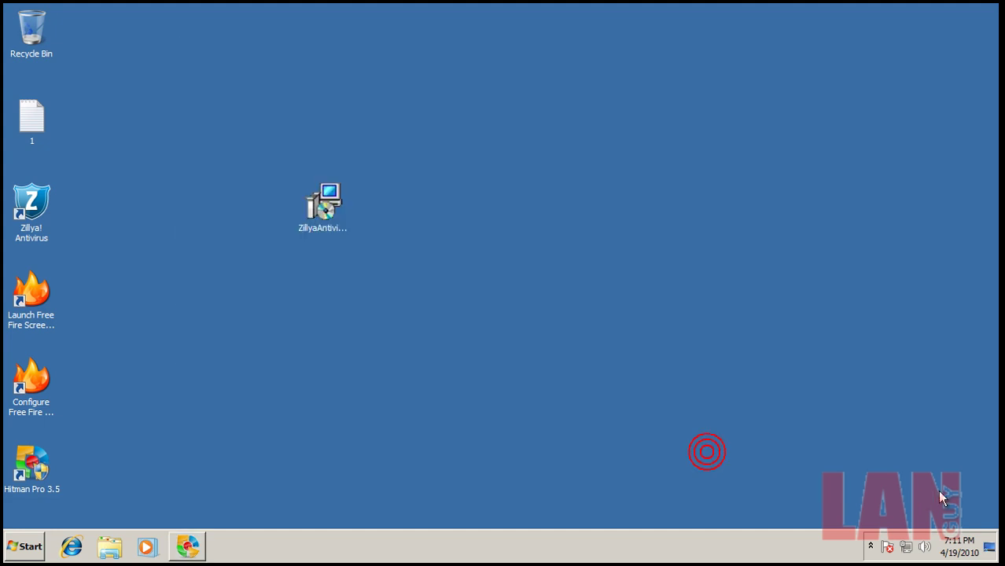
{"action": "left_click", "coordinate": [870, 548]}
{"action": "double_click", "coordinate": [857, 481]}
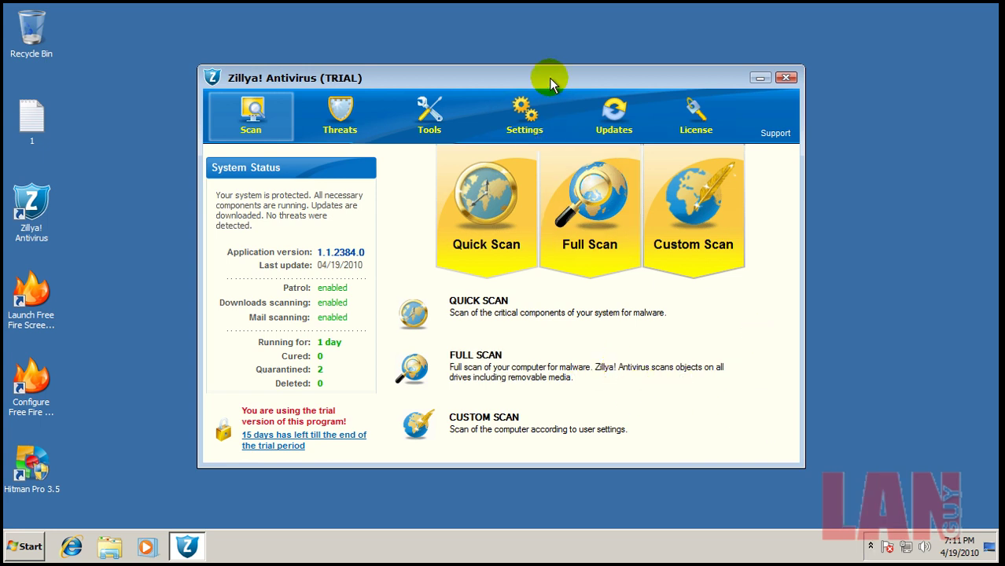
{"action": "mouse_move", "coordinate": [549, 79]}
{"action": "left_mouse_down"}
{"action": "mouse_move", "coordinate": [570, 99]}
{"action": "mouse_move", "coordinate": [552, 84]}
{"action": "left_mouse_up"}
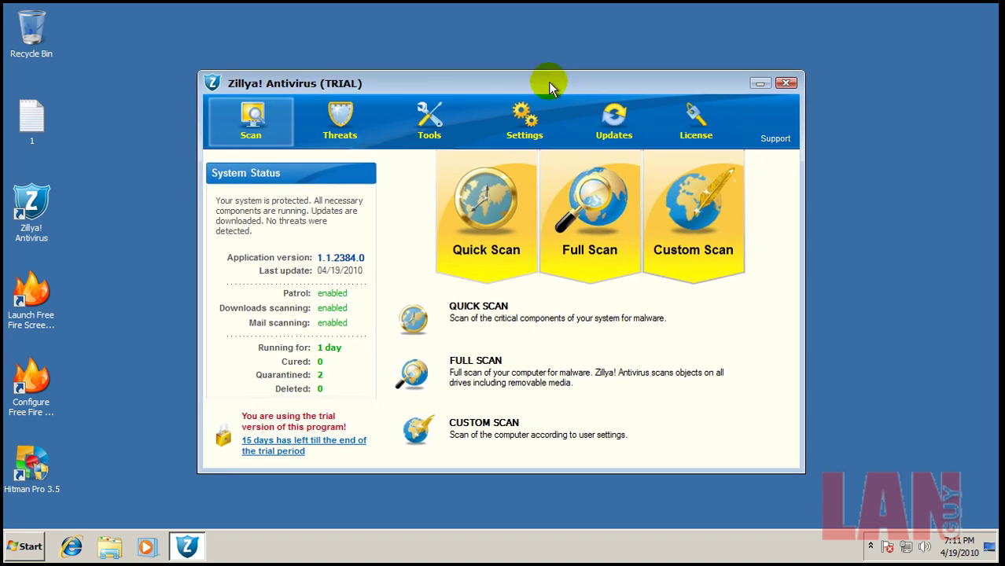
{"action": "left_click", "coordinate": [411, 212]}
{"action": "left_click", "coordinate": [390, 218]}
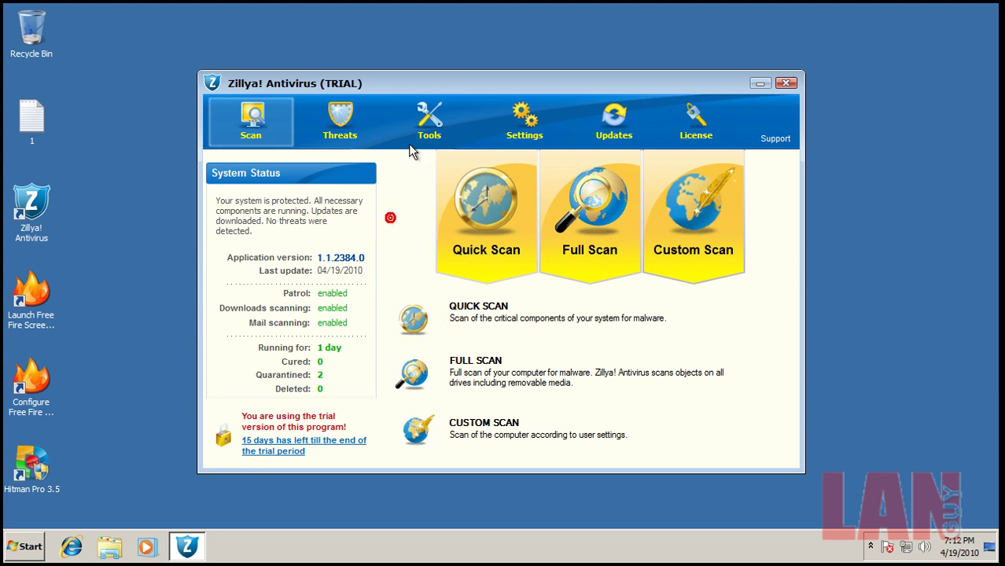
{"action": "left_click", "coordinate": [472, 83]}
{"action": "mouse_move", "coordinate": [472, 81]}
{"action": "left_mouse_down"}
{"action": "mouse_move", "coordinate": [489, 72]}
{"action": "mouse_move", "coordinate": [467, 96]}
{"action": "left_mouse_up"}
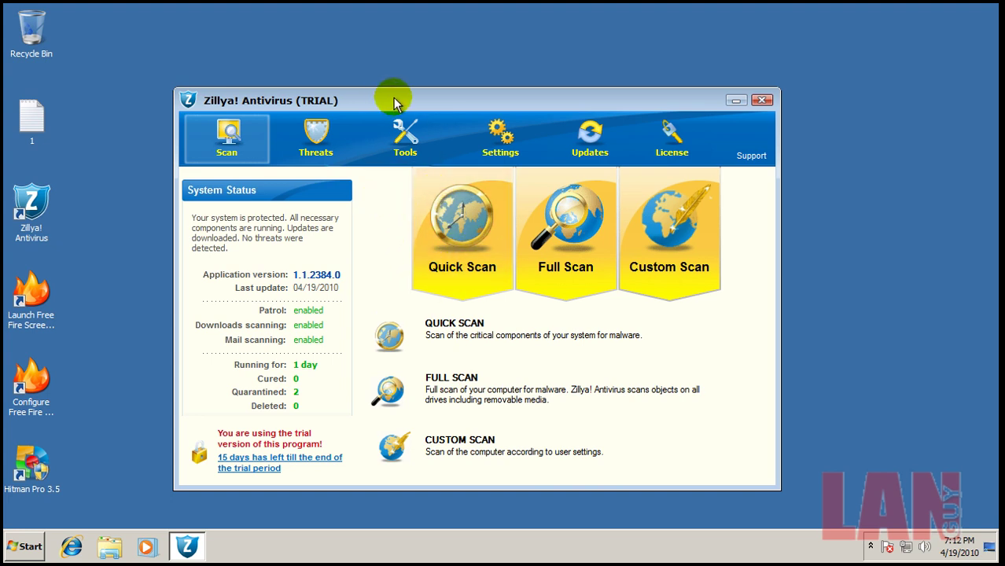
{"action": "left_click_drag", "start_coordinate": [442, 103], "coordinate": [465, 95]}
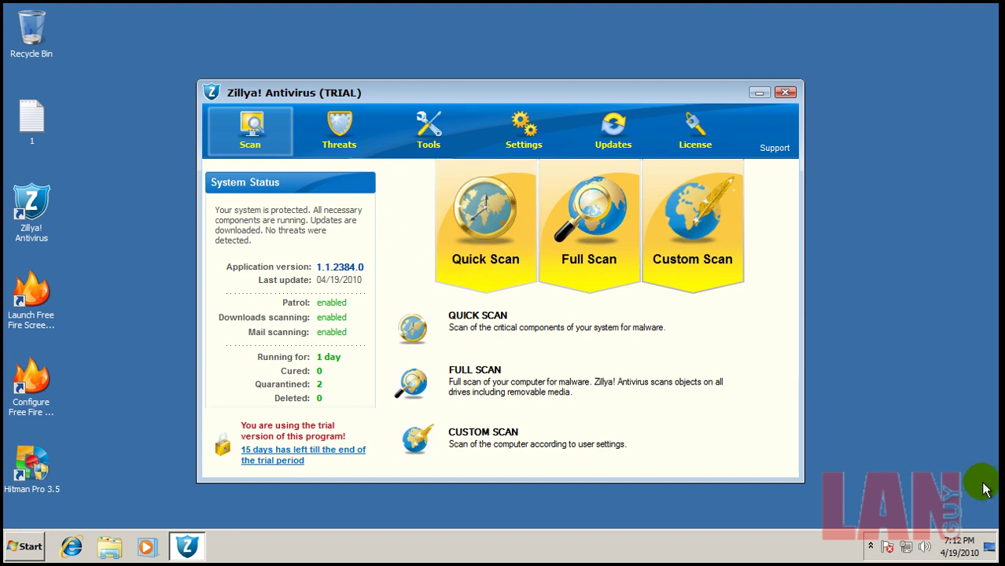
{"action": "mouse_move", "coordinate": [958, 546]}
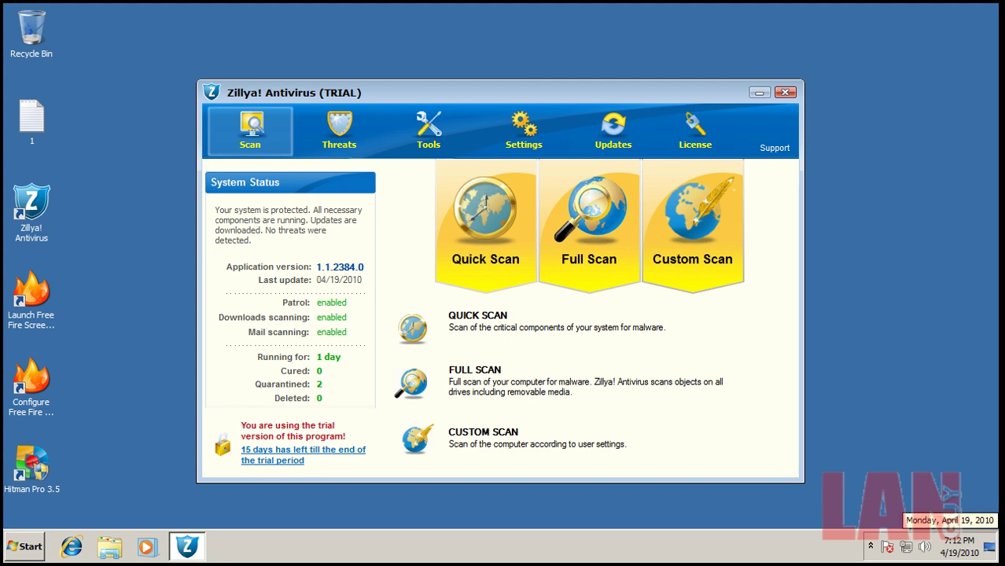